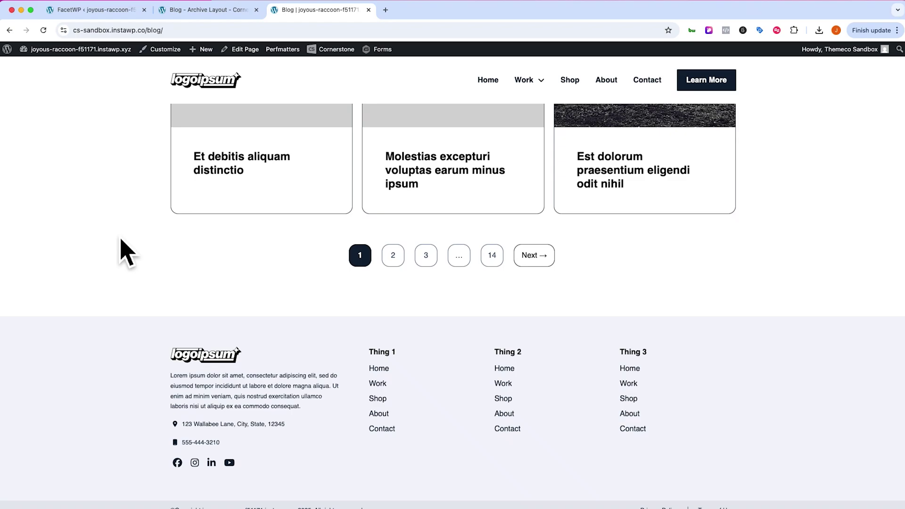
Page through the blog post list: page 2, page 4, then Prev and Next.
click(394, 257)
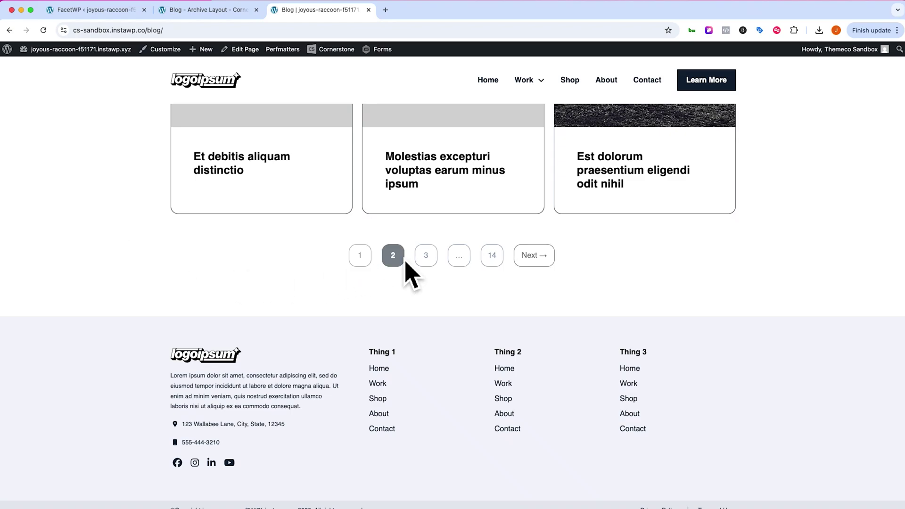
click(468, 282)
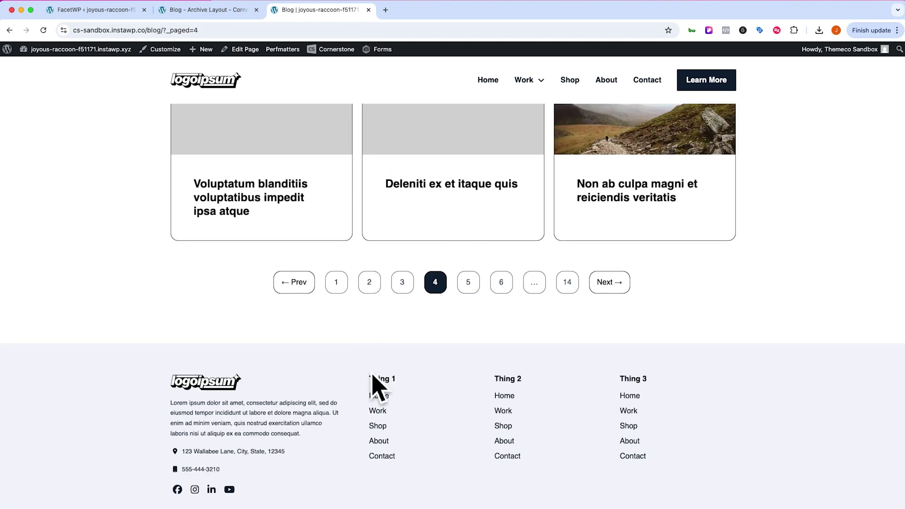
click(300, 286)
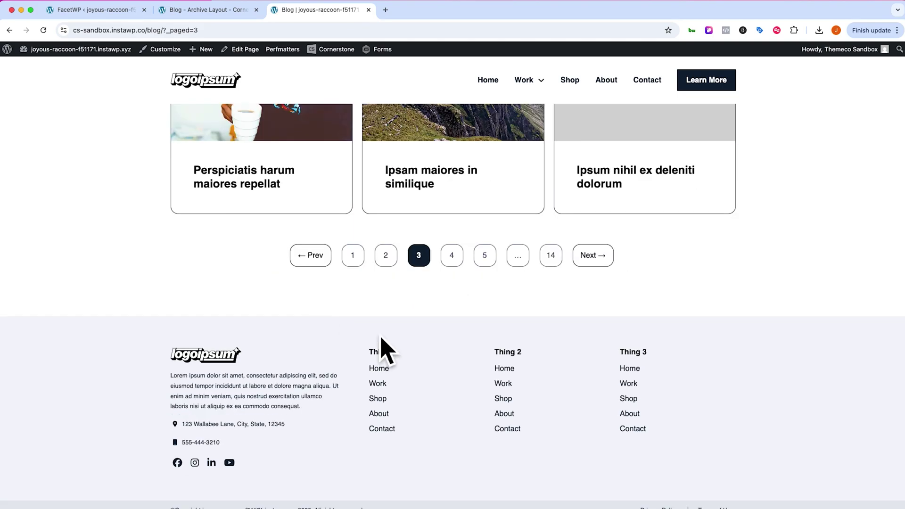
click(601, 264)
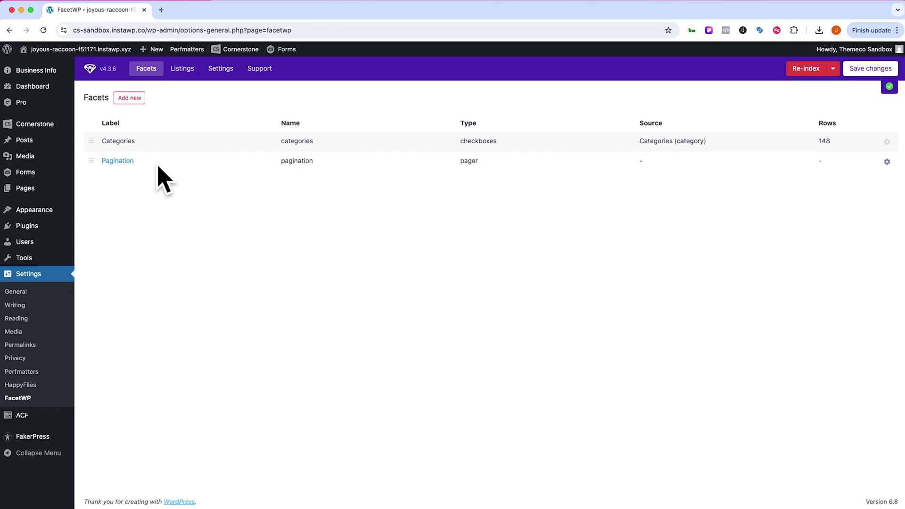
click(159, 166)
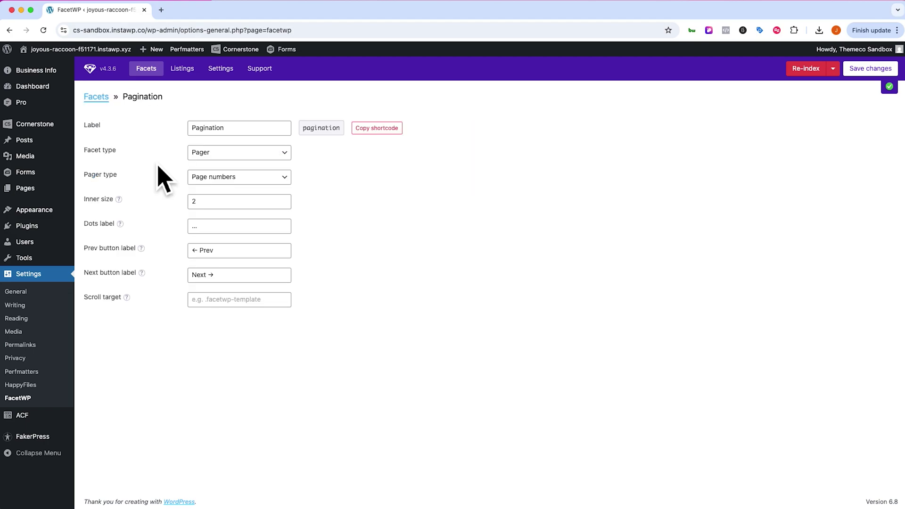
drag(244, 132, 183, 142)
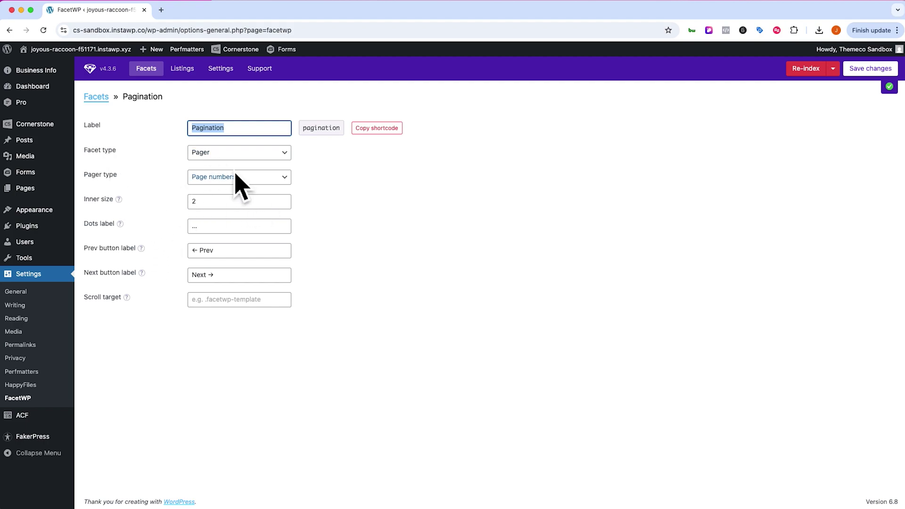
click(238, 201)
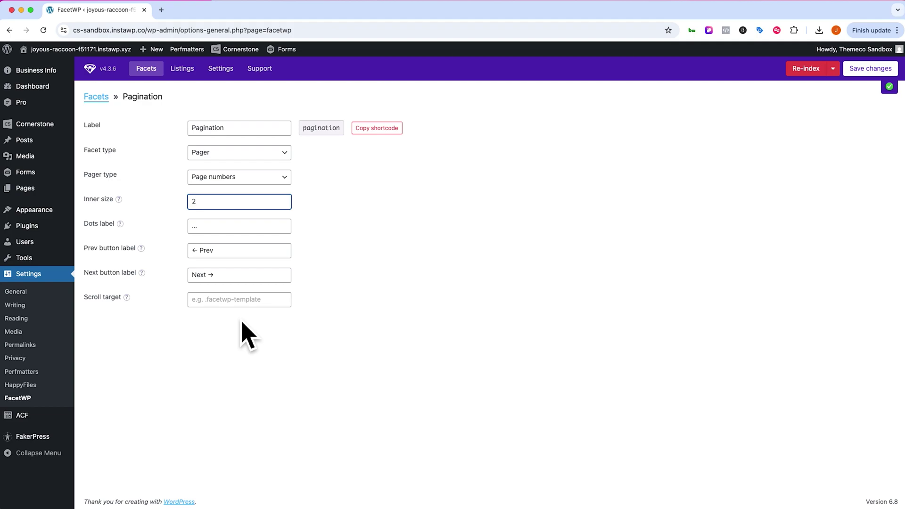
key(Tab)
key(Tab)
key(Tab)
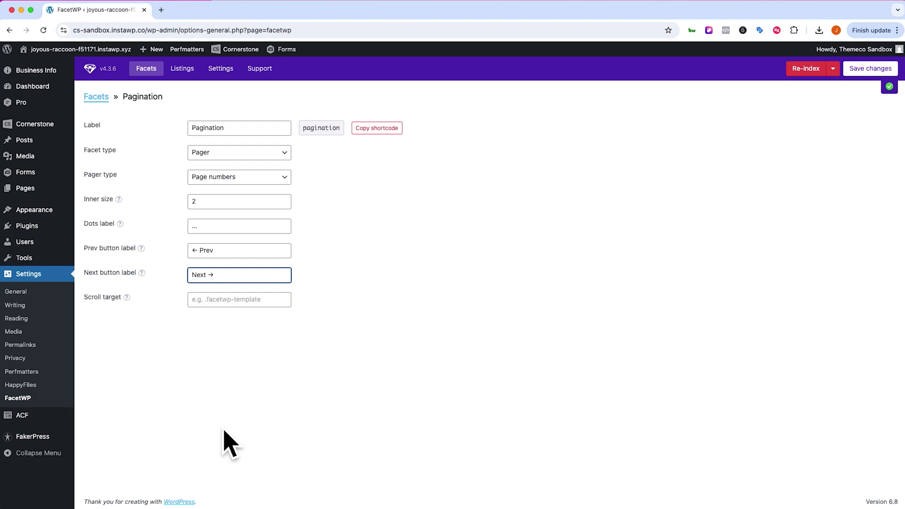
click(876, 73)
click(103, 98)
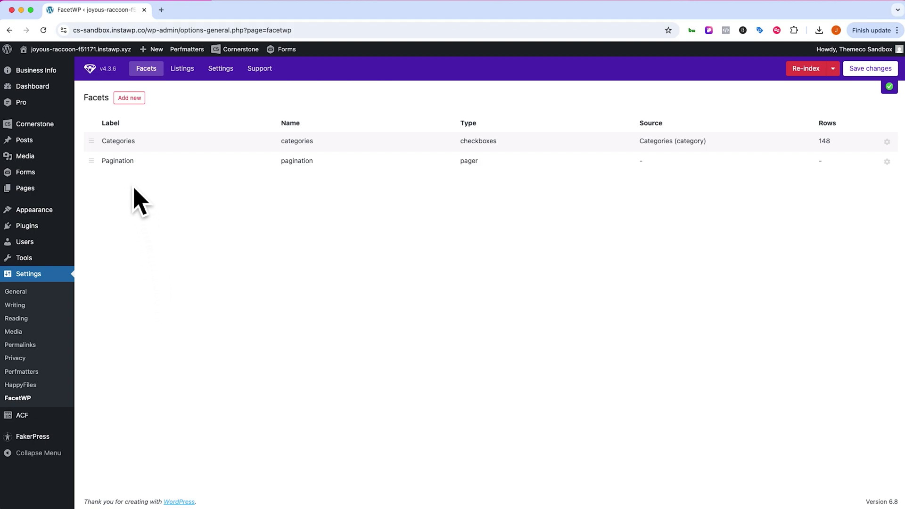
Make the Categories facet a Dropdown on the category source, labelled 'All Categories', then re-index.
click(120, 143)
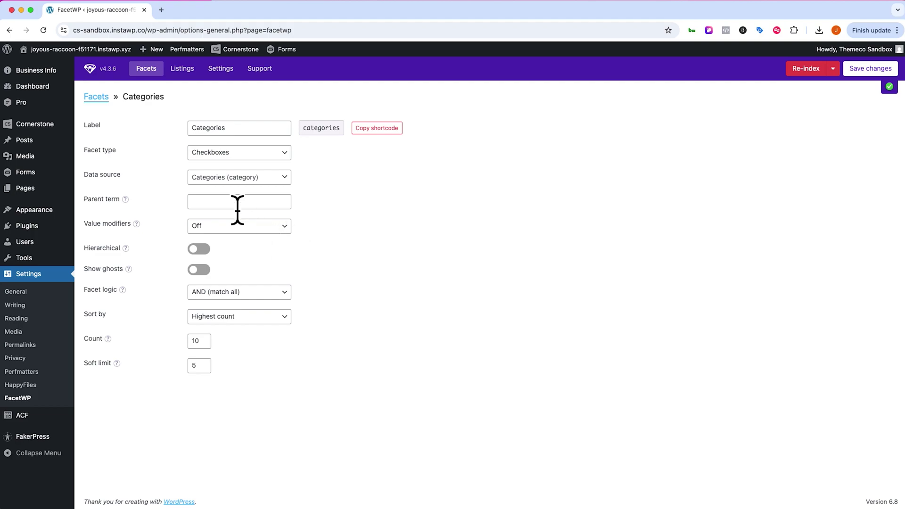
click(261, 134)
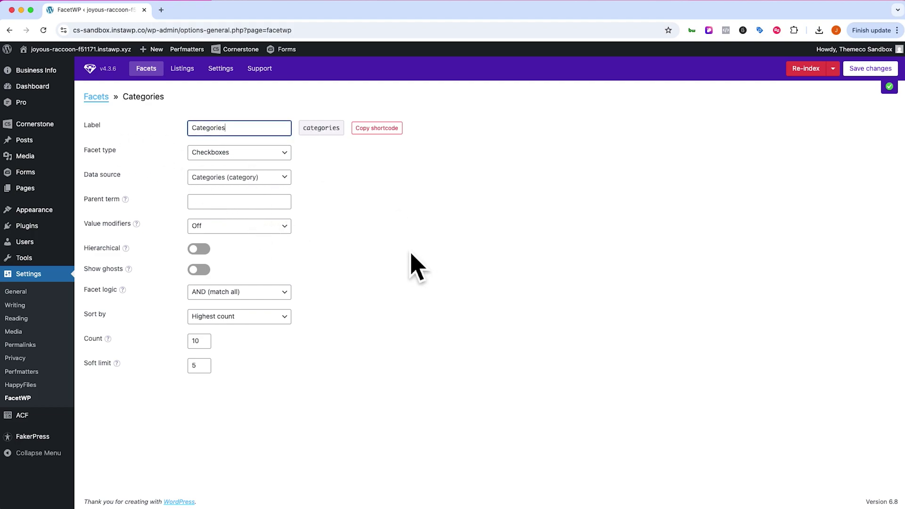
click(261, 153)
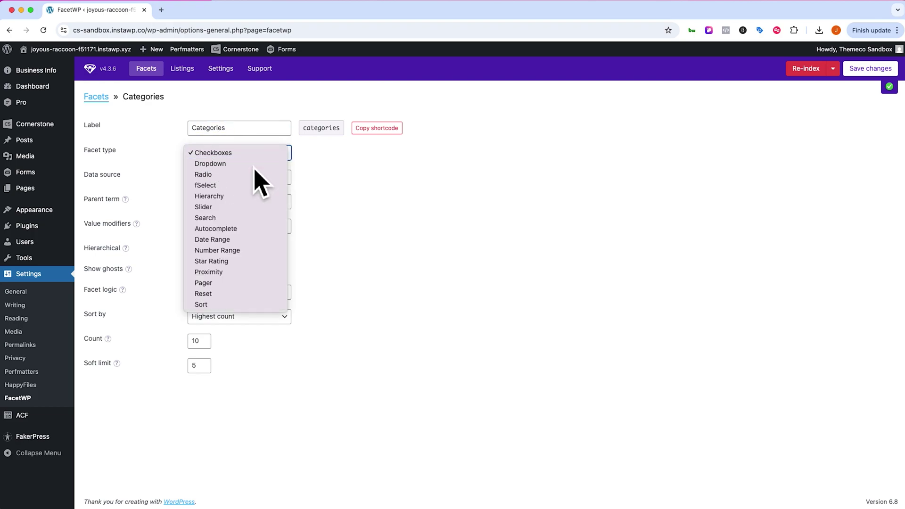
click(256, 164)
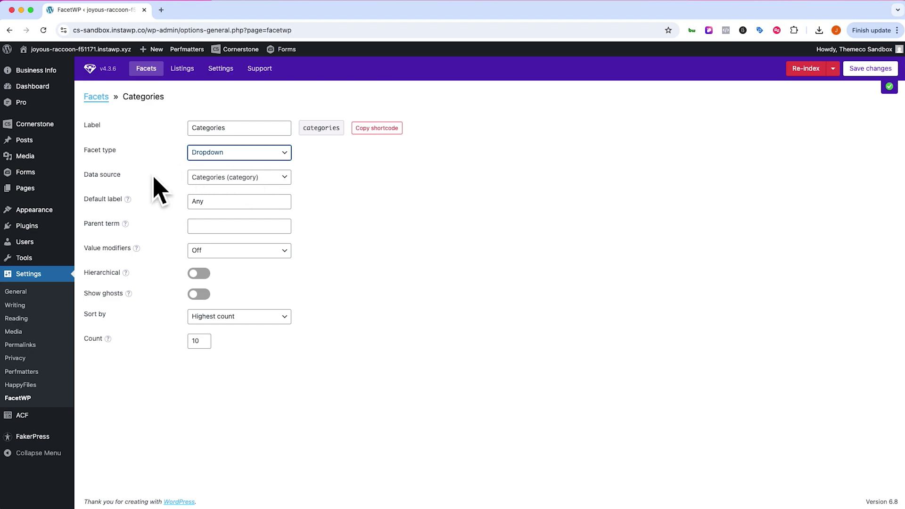
click(229, 182)
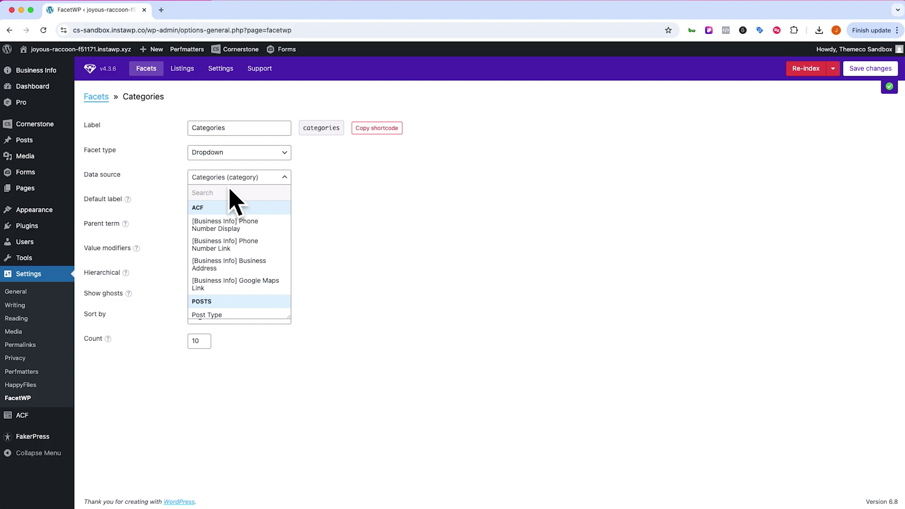
click(324, 209)
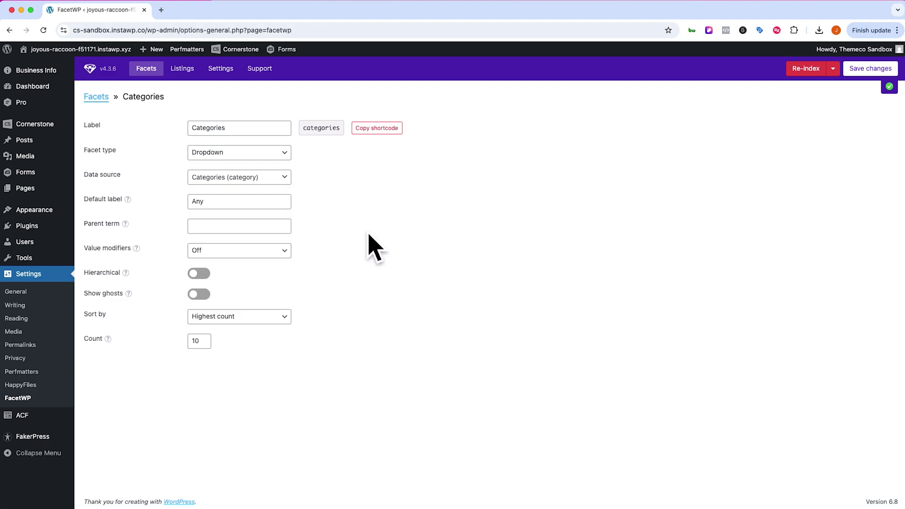
double_click(236, 203)
text(All C)
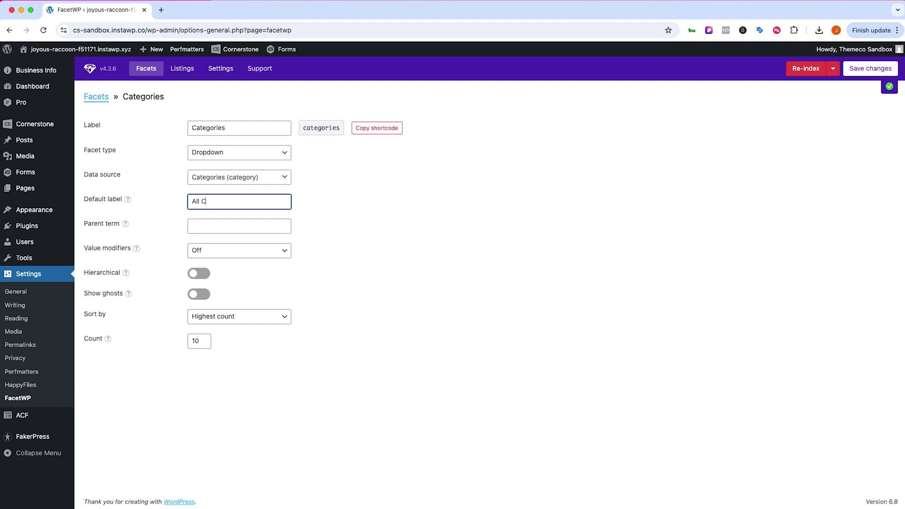
text(ategories)
click(441, 264)
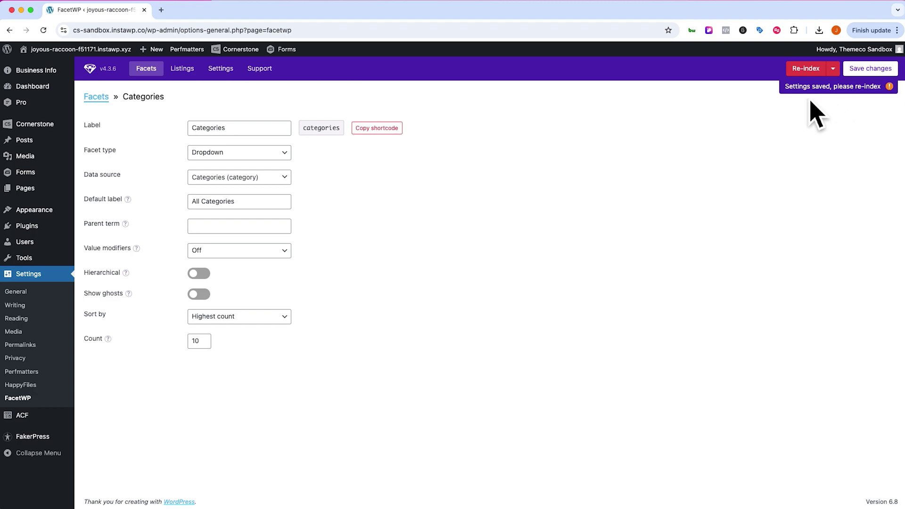
click(806, 69)
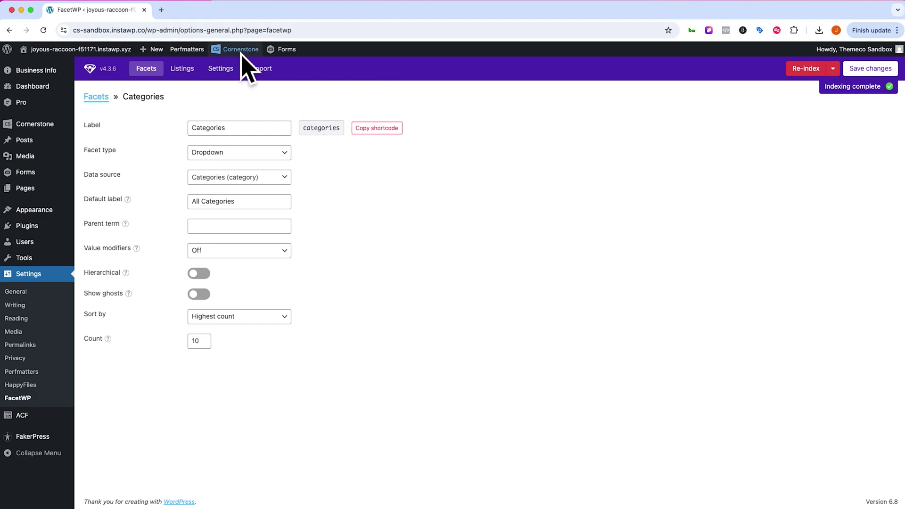
Launch the Cornerstone builder and reopen the blog page, checking its 'Page 1 of 14' pager.
click(238, 66)
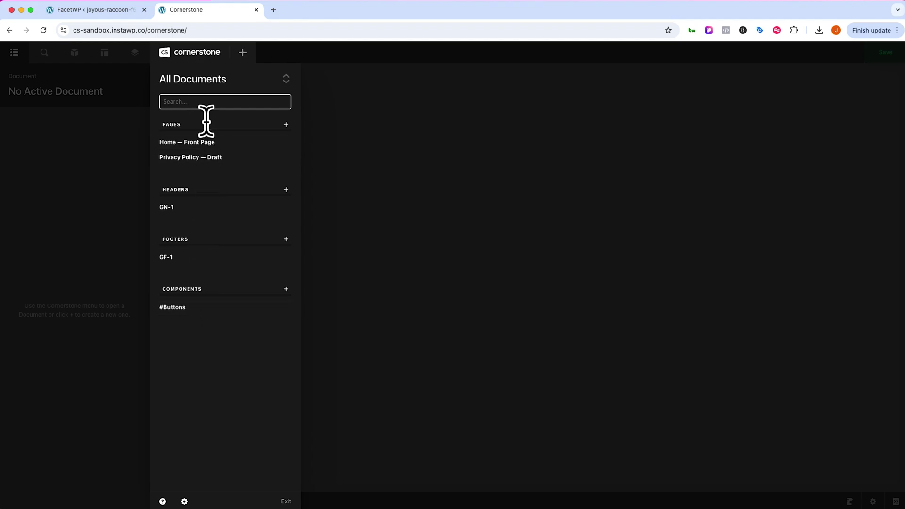
key(super+shift+t)
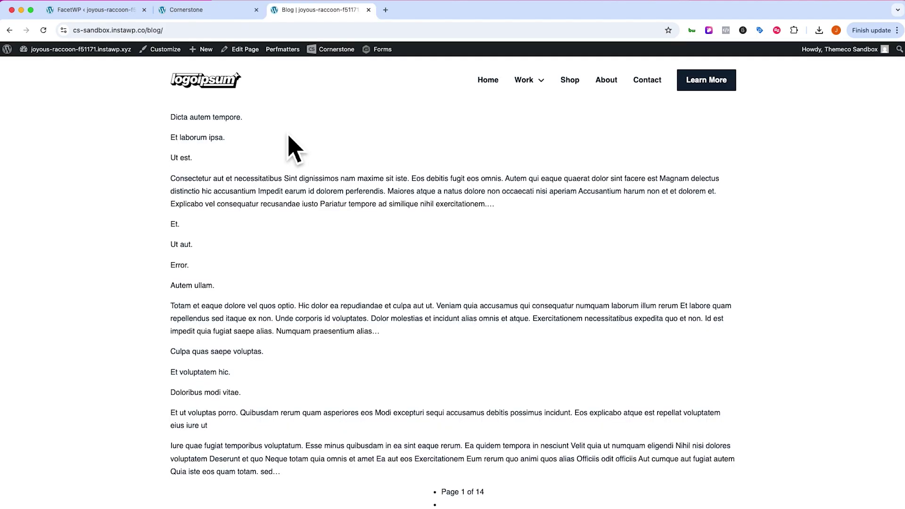
scroll(289, 137, down, 5)
scroll(289, 142, up, 5)
scroll(289, 141, down, 5)
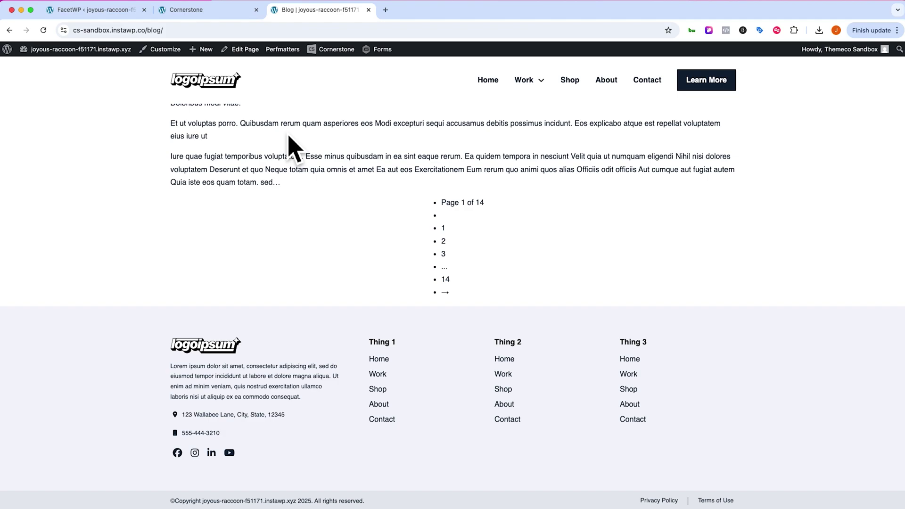
Create a new Cornerstone archive layout and name it 'Blog'.
click(198, 14)
click(244, 53)
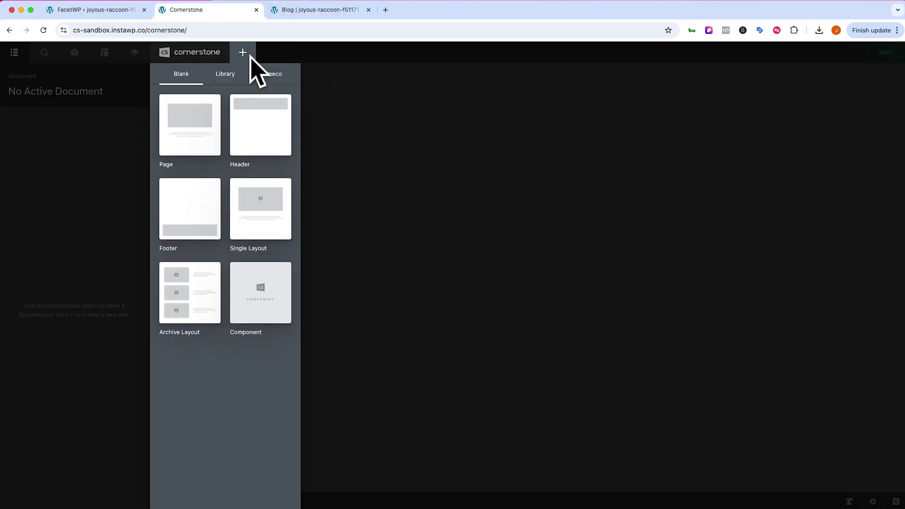
mouse_move(204, 240)
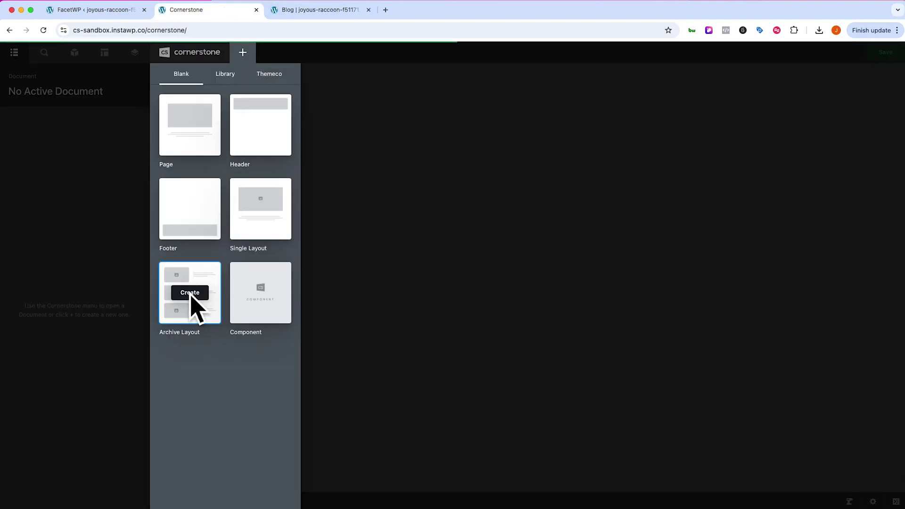
click(190, 293)
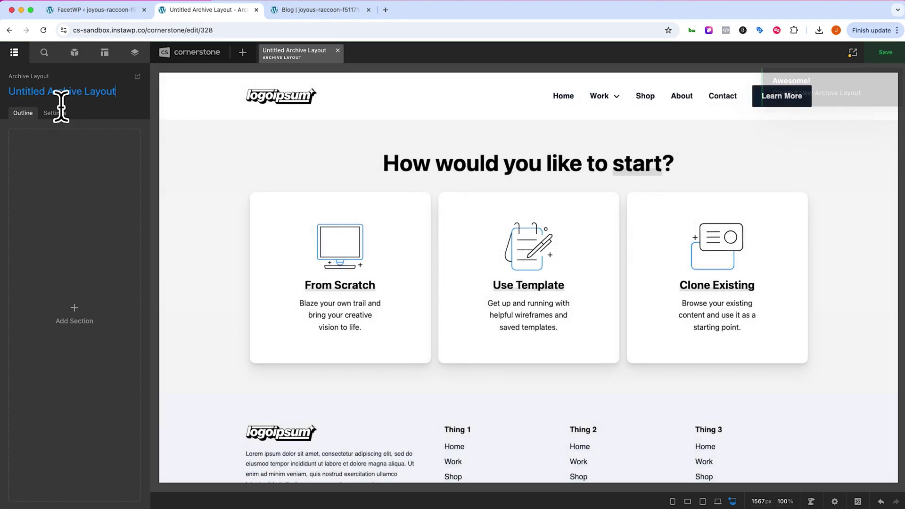
triple_click(61, 99)
text(Blog)
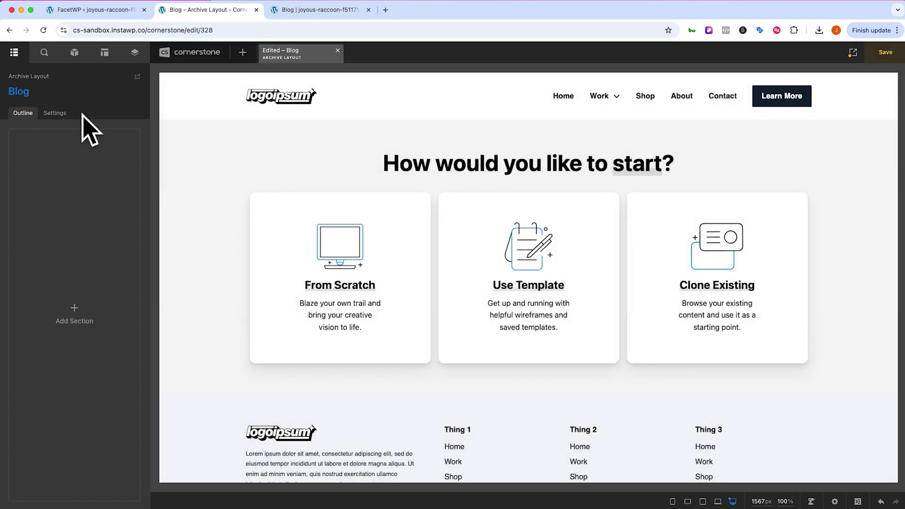
Assign the layout to the blog page and preview it on Blog Page.
click(63, 117)
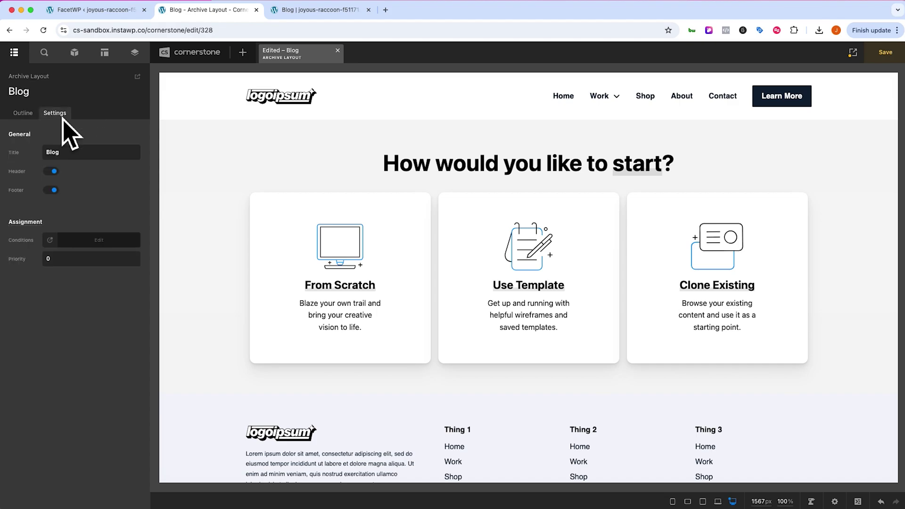
click(72, 244)
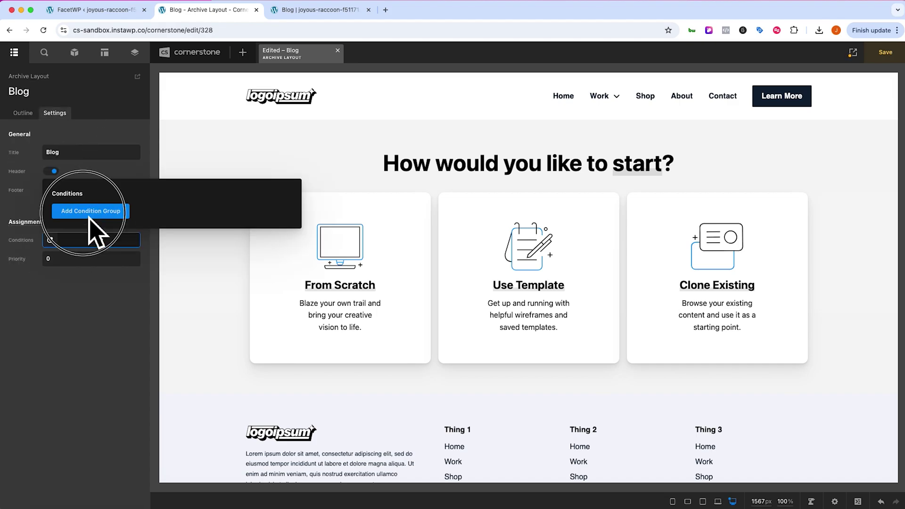
click(89, 214)
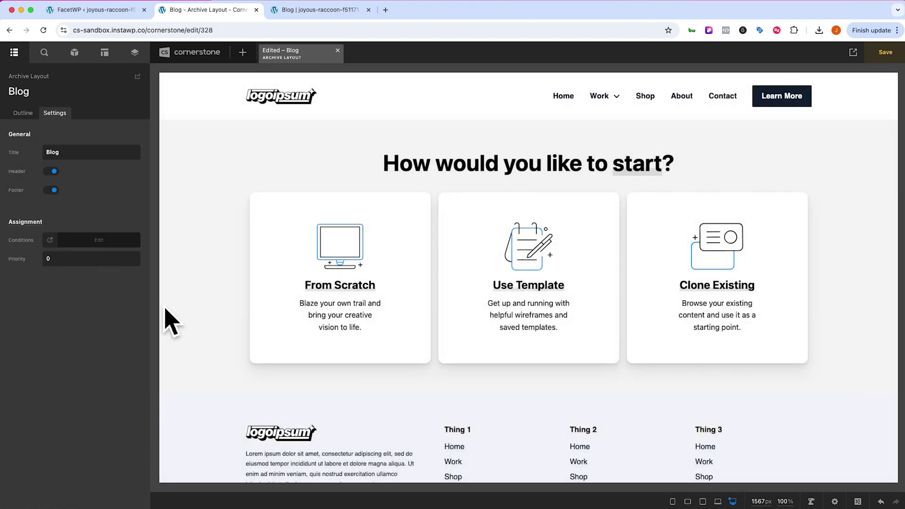
mouse_move(854, 53)
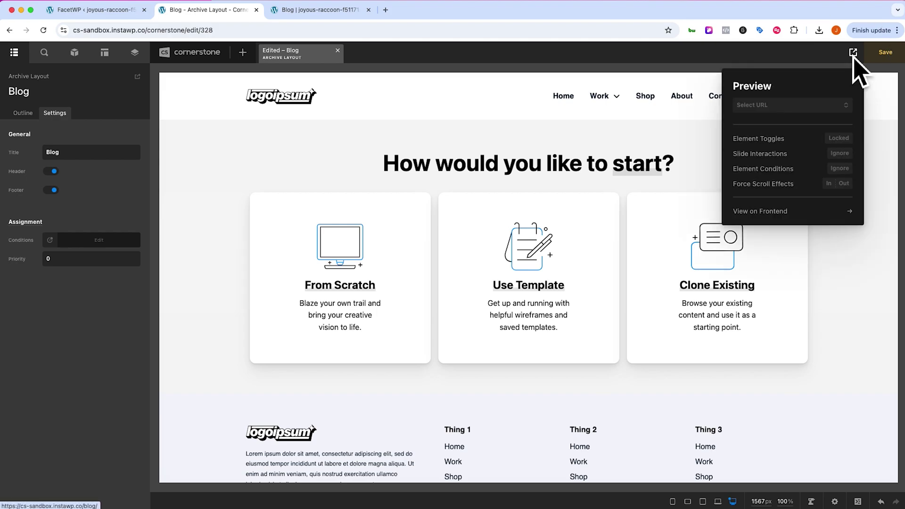
click(836, 102)
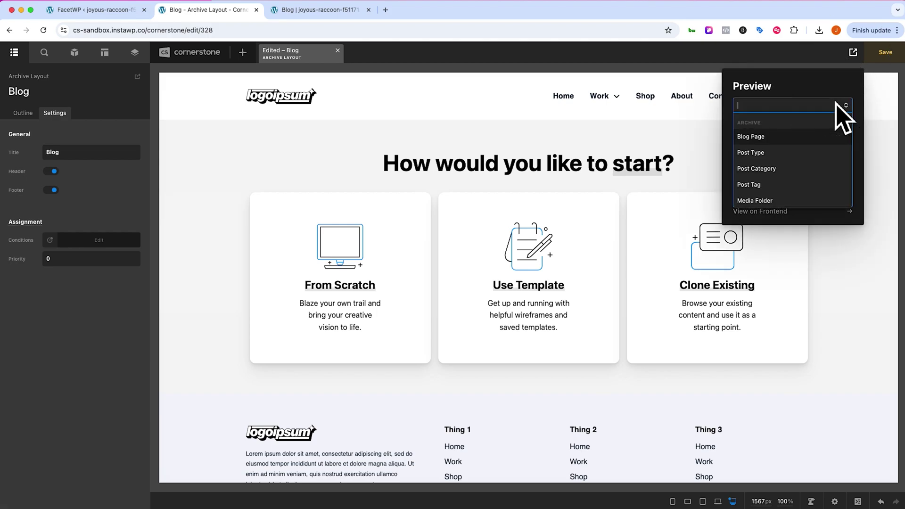
click(796, 137)
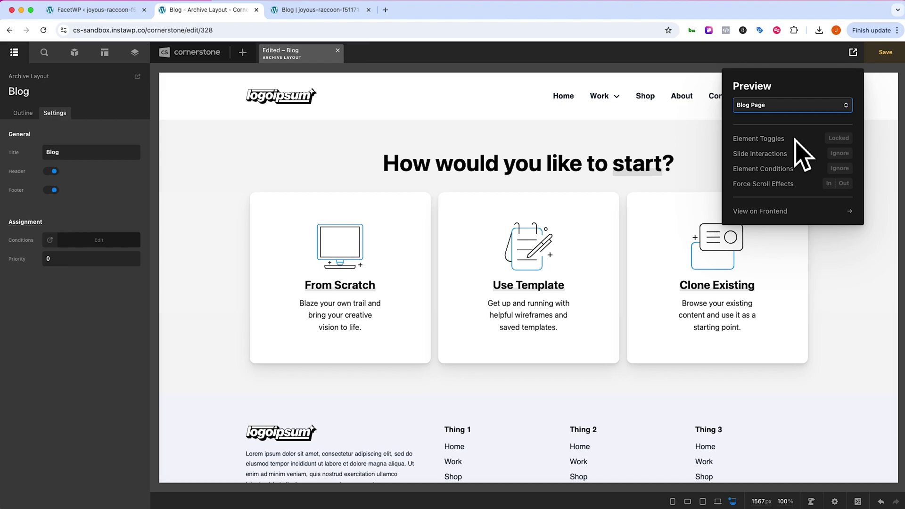
Start from scratch and insert the Cards template into Section 1.
click(350, 302)
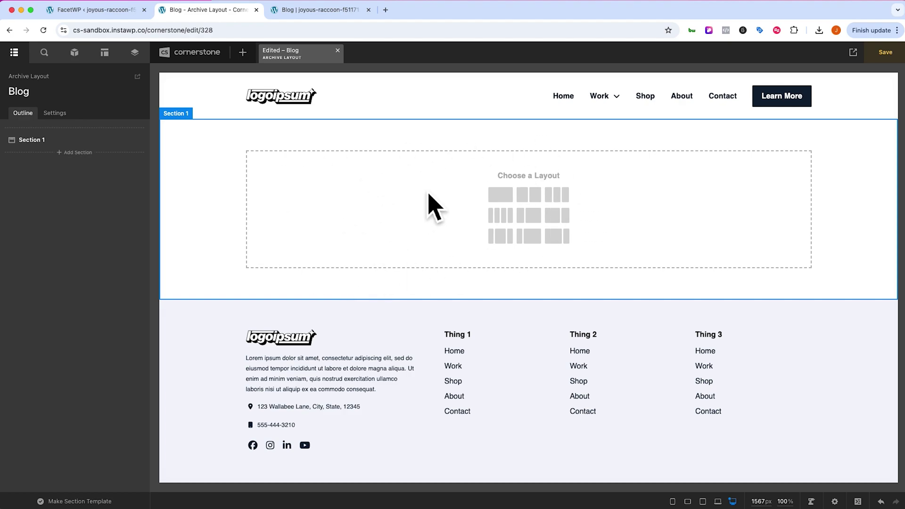
click(241, 209)
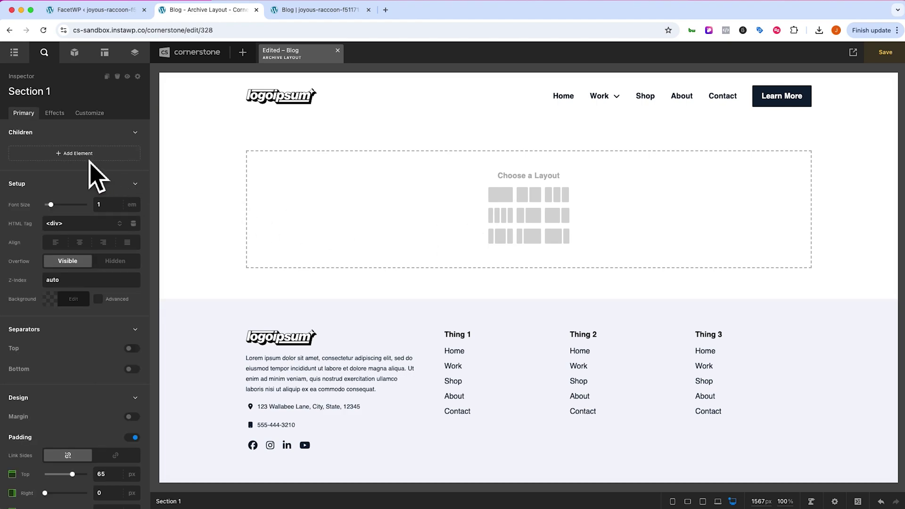
click(90, 157)
scroll(157, 235, down, 5)
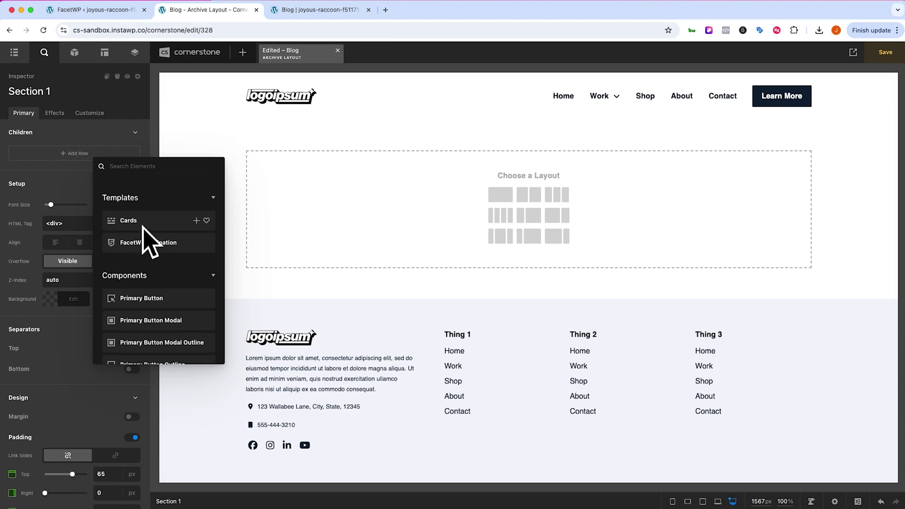
click(143, 226)
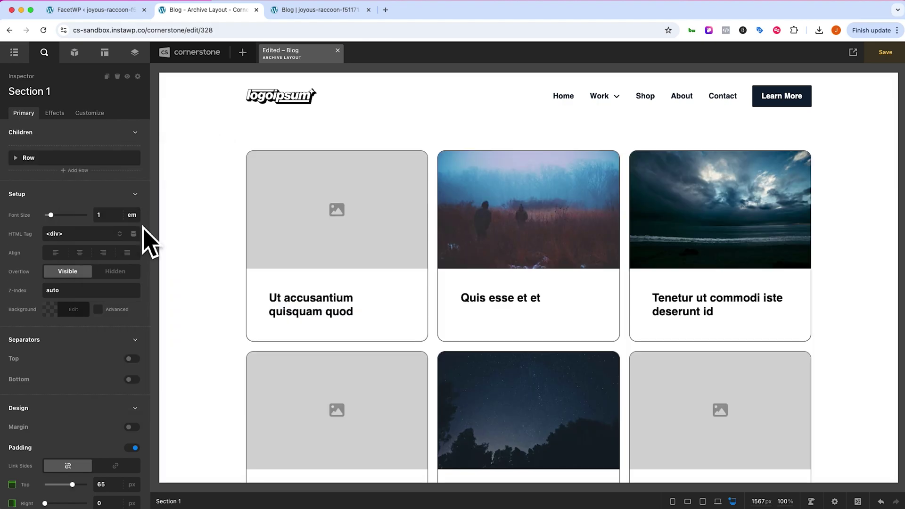
Inspect the card grid's Row and Column 1 parts, then reselect the section.
click(275, 354)
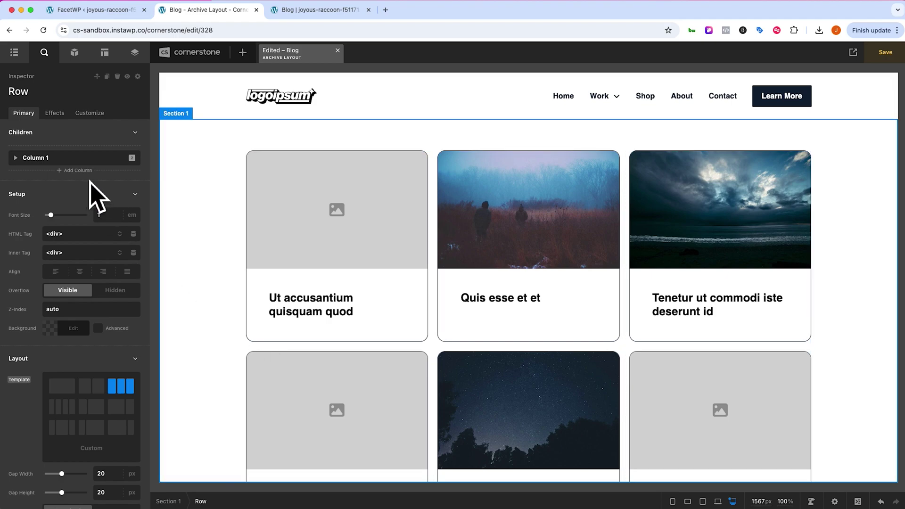
click(22, 160)
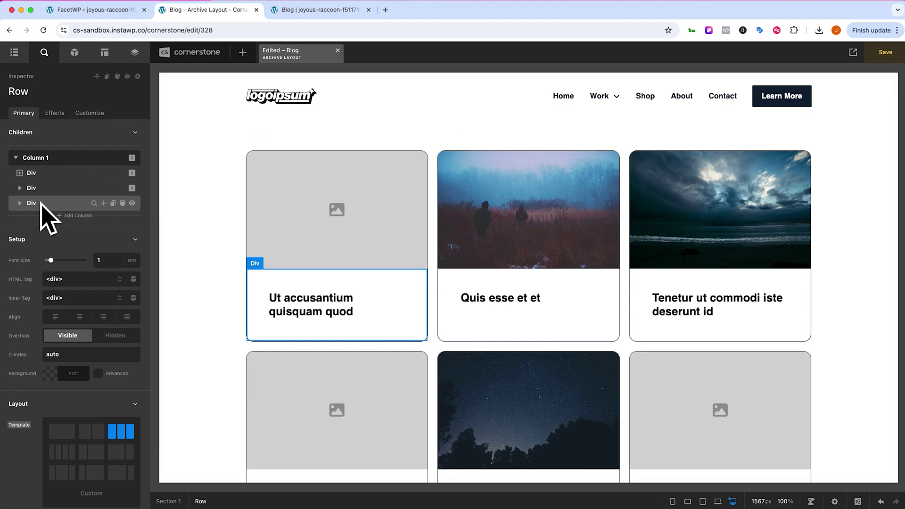
scroll(278, 257, down, 10)
scroll(279, 257, up, 10)
click(211, 207)
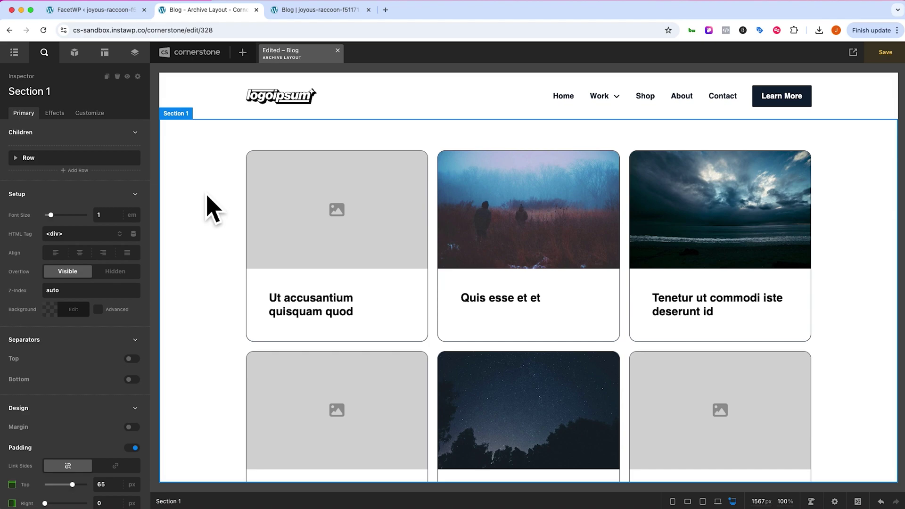
click(75, 178)
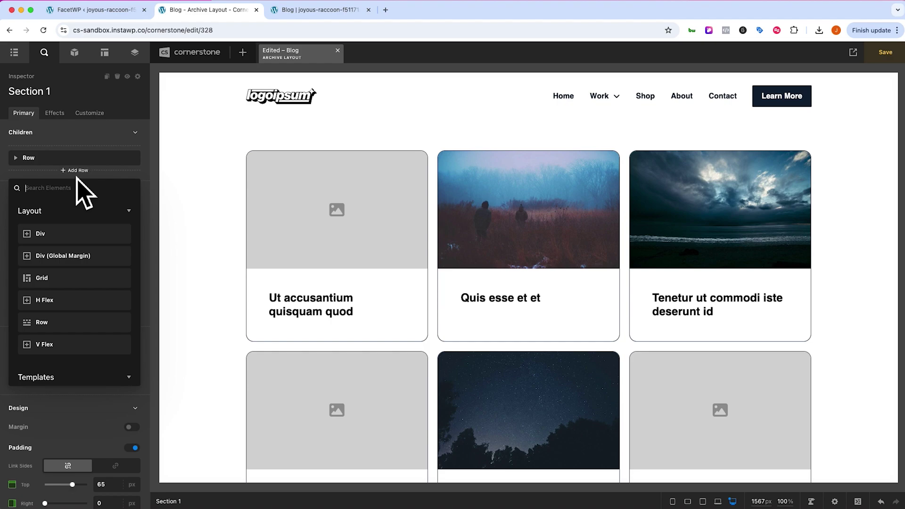
Add Post Pagination below the grid and give the grid row a 4em bottom margin.
text(pagin)
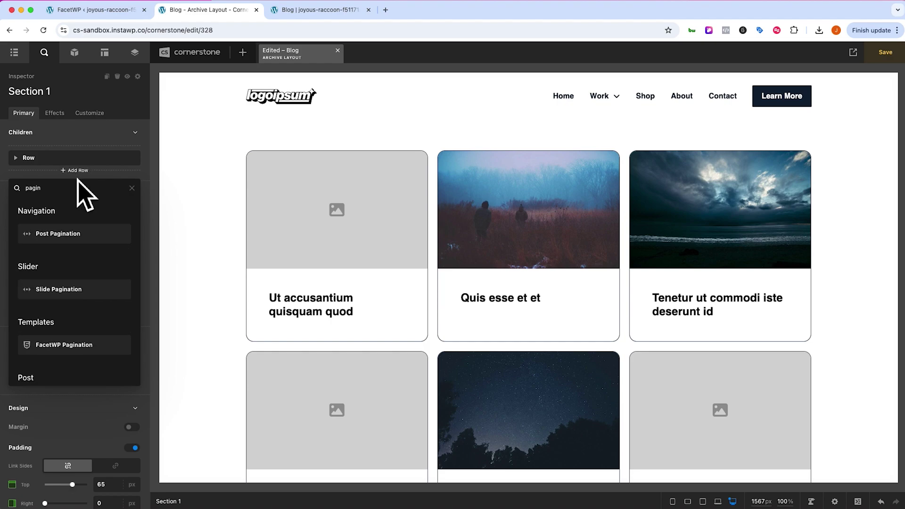
click(68, 238)
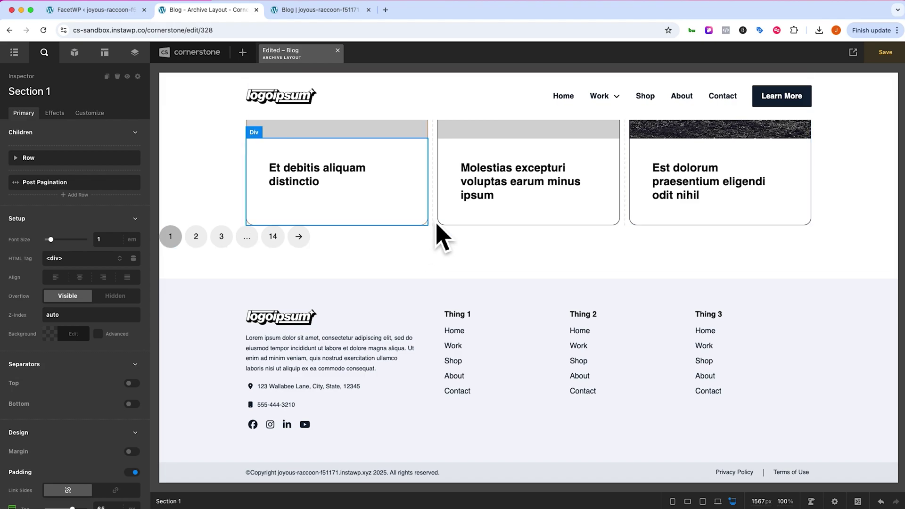
click(435, 222)
scroll(91, 247, down, 10)
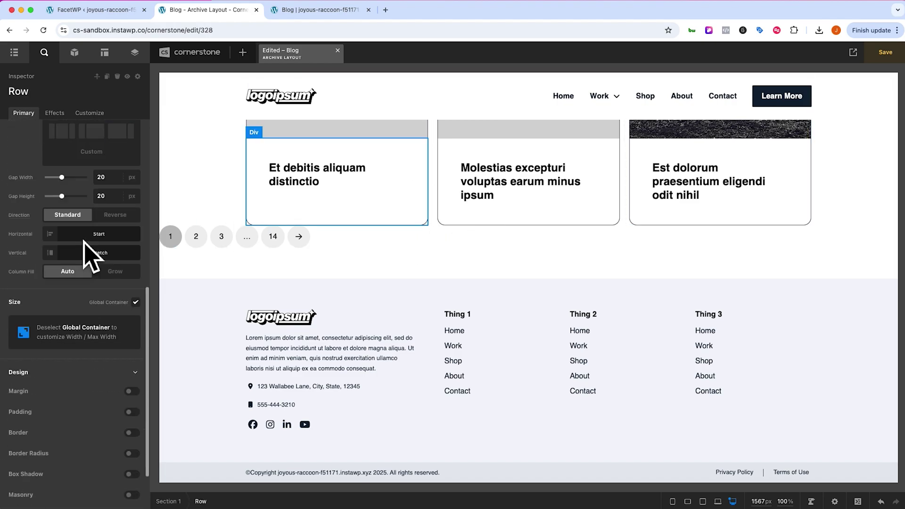
click(134, 324)
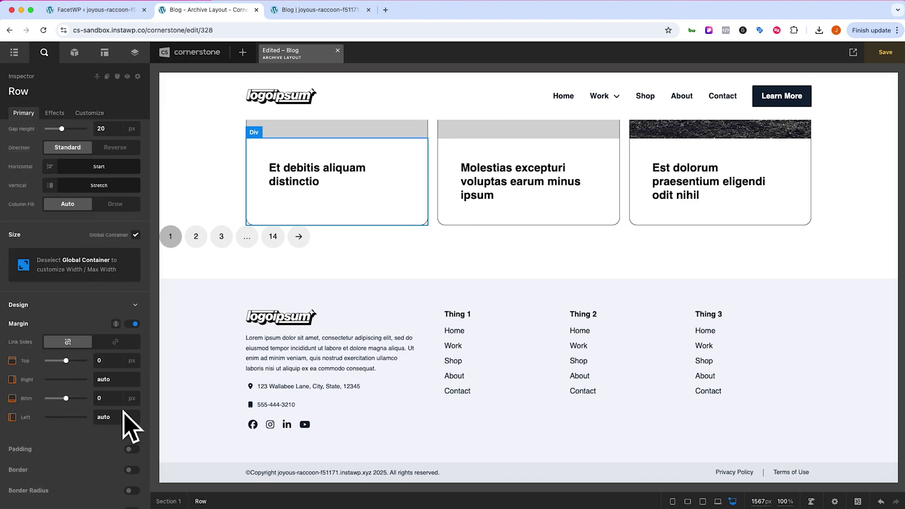
click(112, 400)
text(4em)
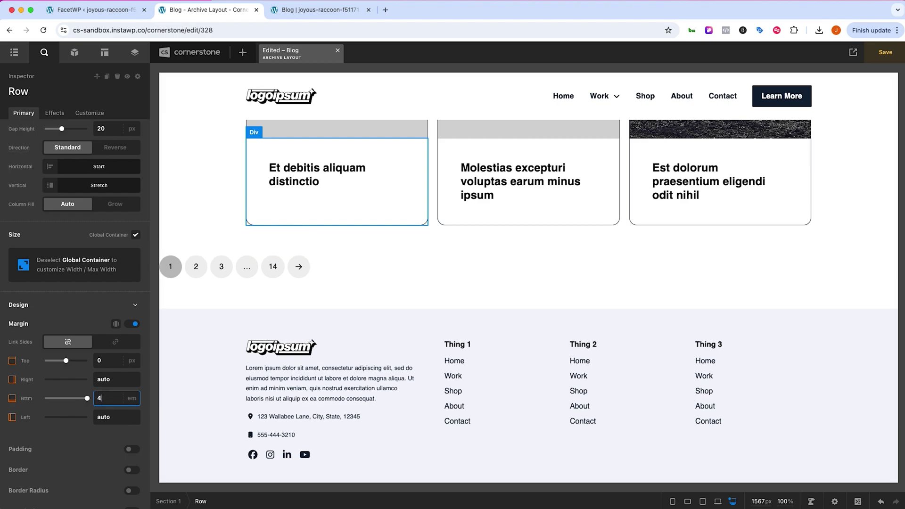
Centre the post pagination and save the Blog archive layout.
click(347, 277)
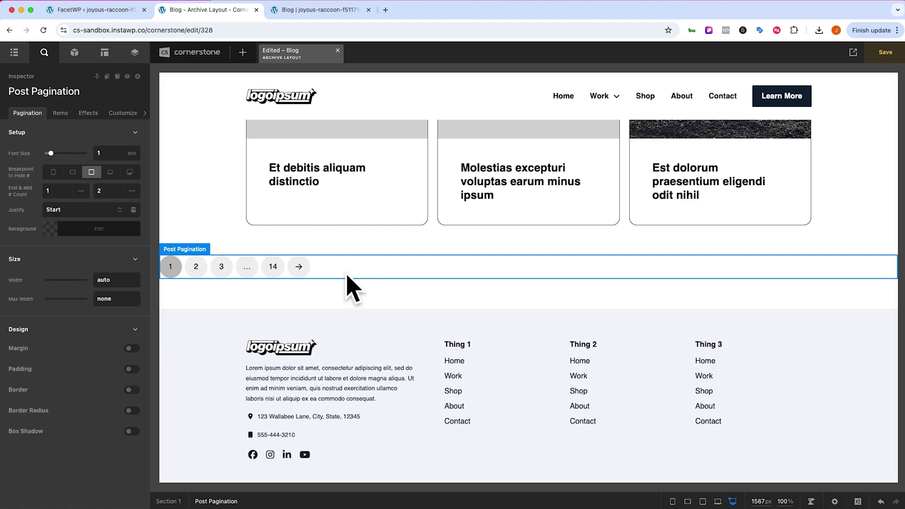
click(47, 211)
click(72, 222)
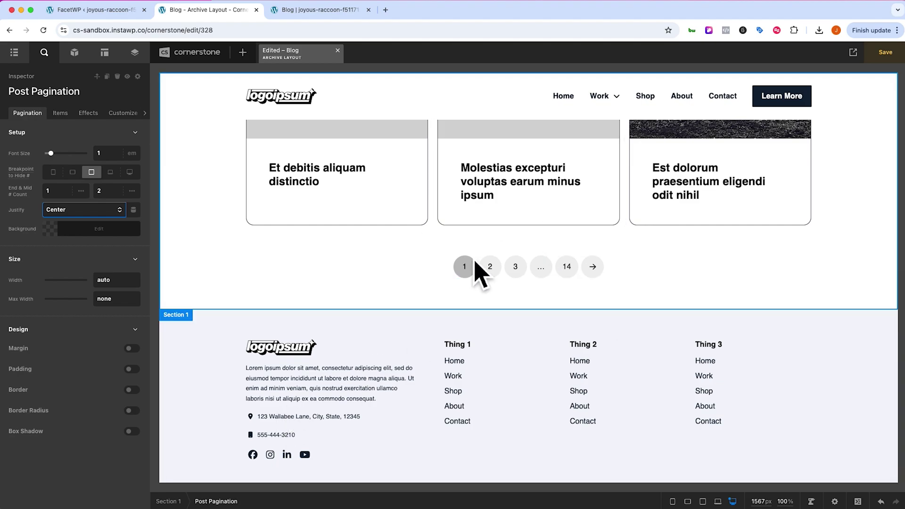
key(super+s)
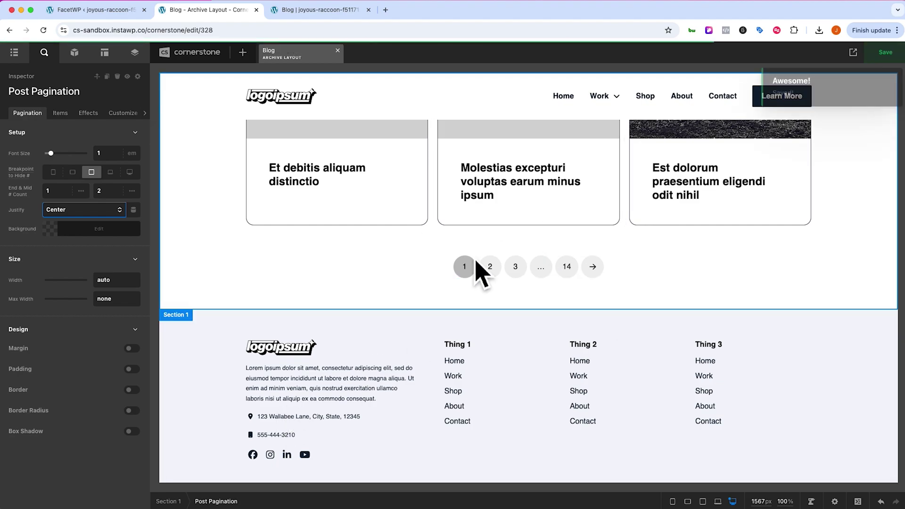
Reload the live blog to see the card grid, then go to pages 2 and 3.
click(344, 13)
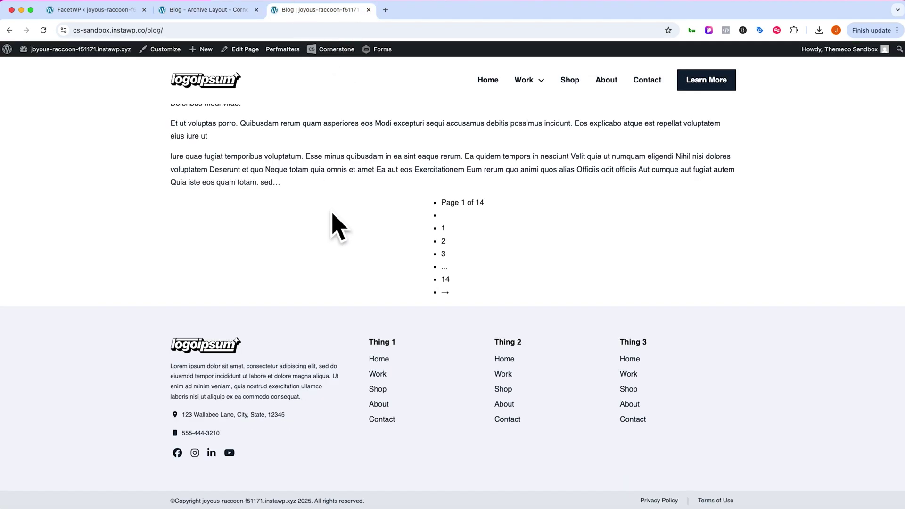
key(super+r)
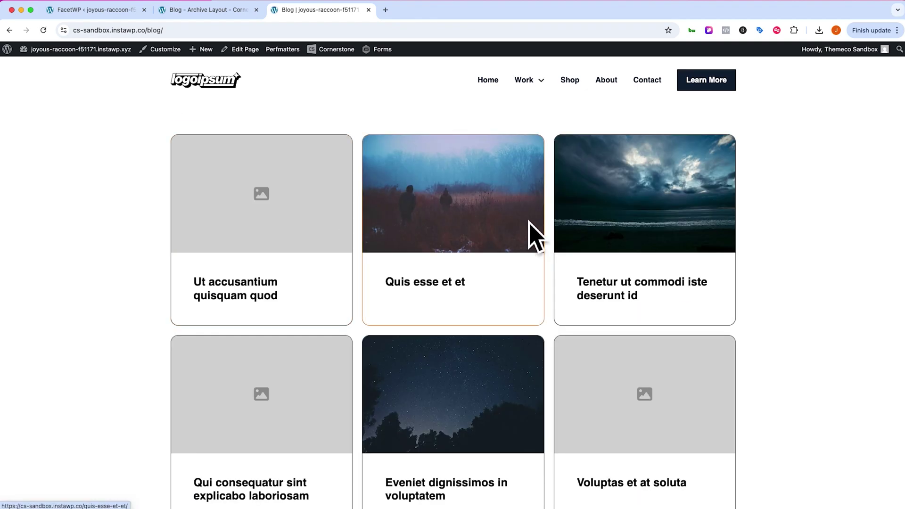
scroll(637, 240, down, 2)
scroll(637, 250, down, 10)
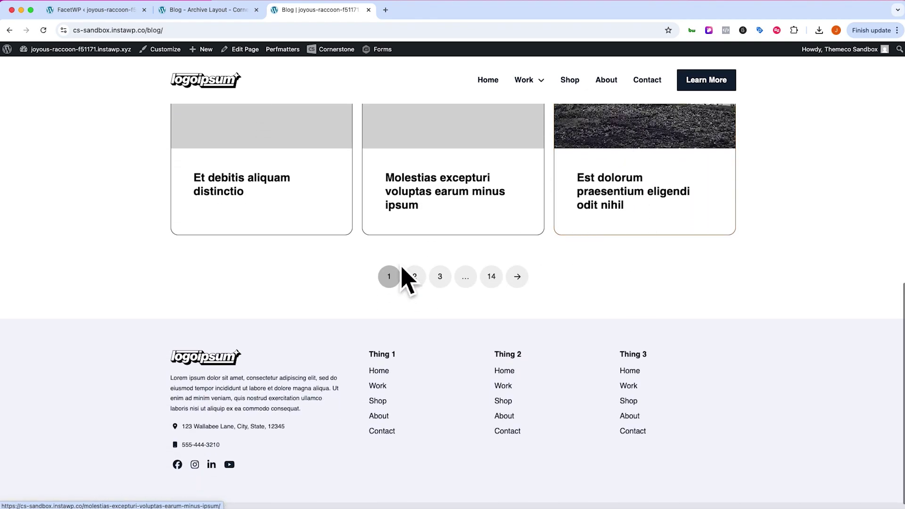
click(419, 283)
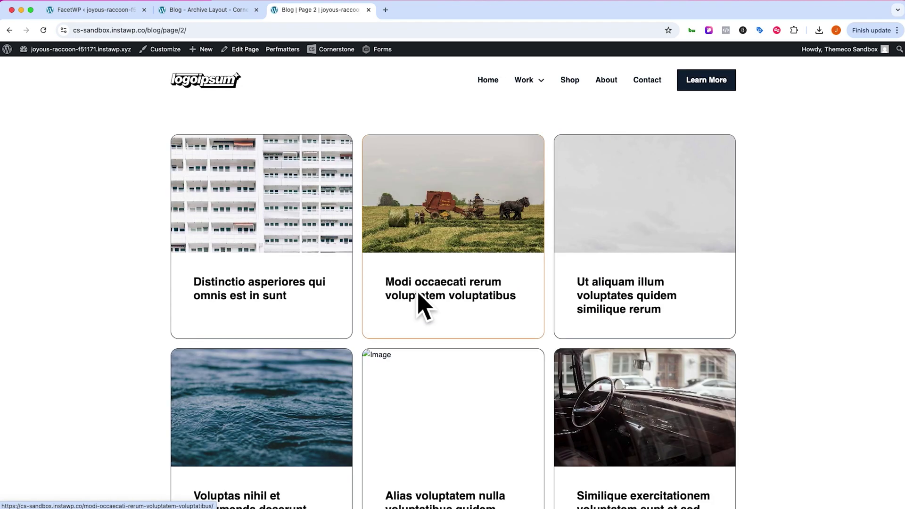
drag(162, 33, 210, 114)
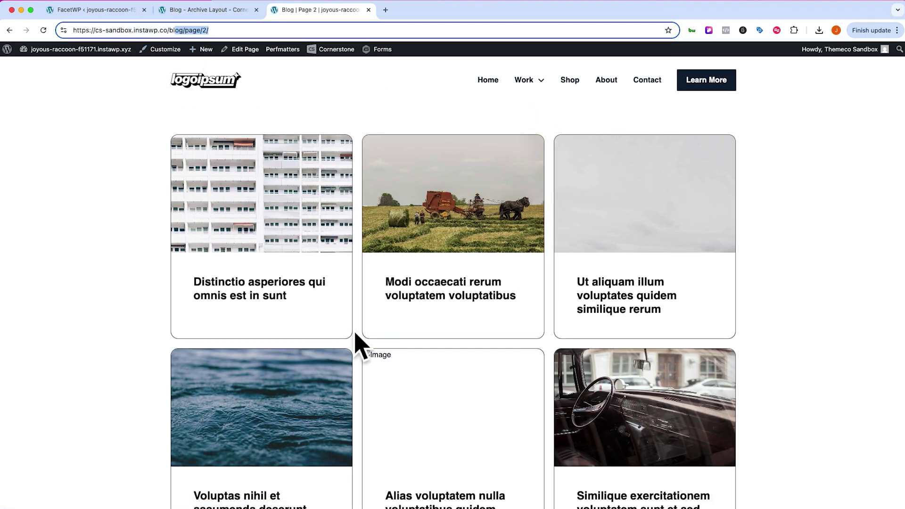
scroll(426, 250, down, 10)
click(443, 297)
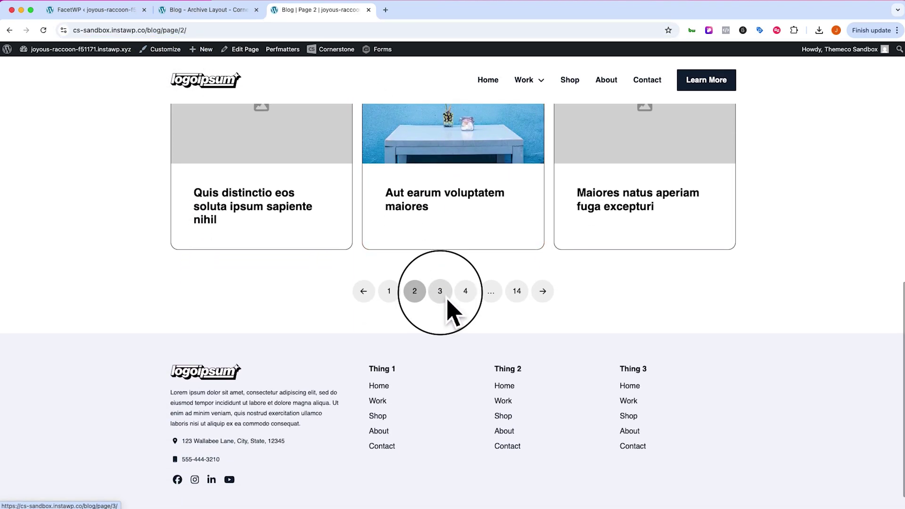
scroll(446, 311, down, 10)
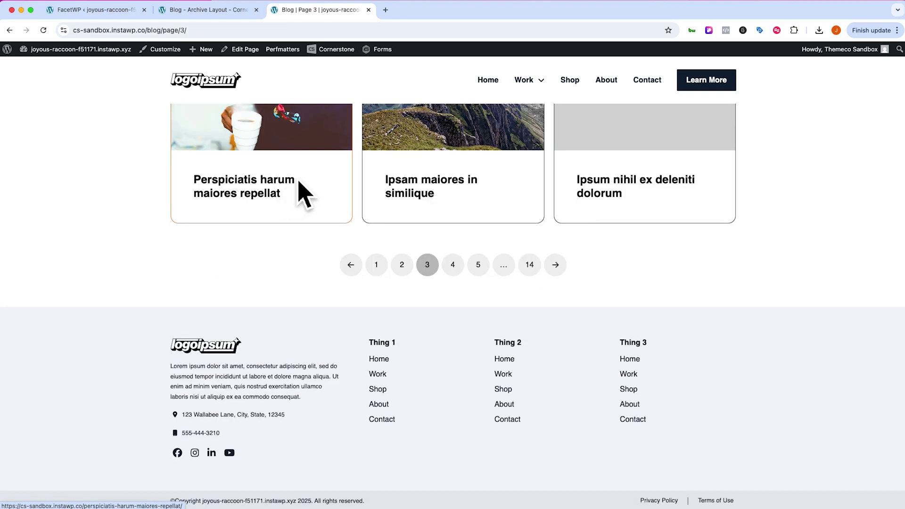
Add a Div container above the card grid with a 4em bottom margin.
click(206, 10)
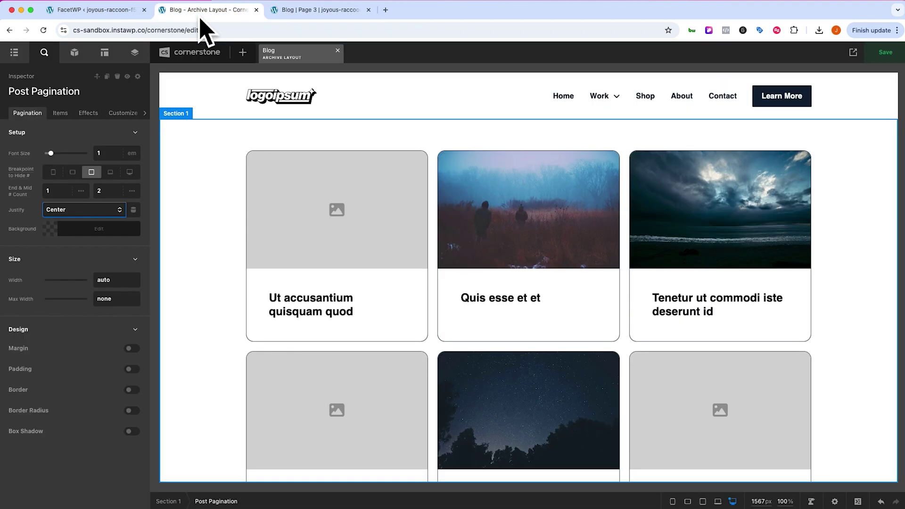
click(218, 208)
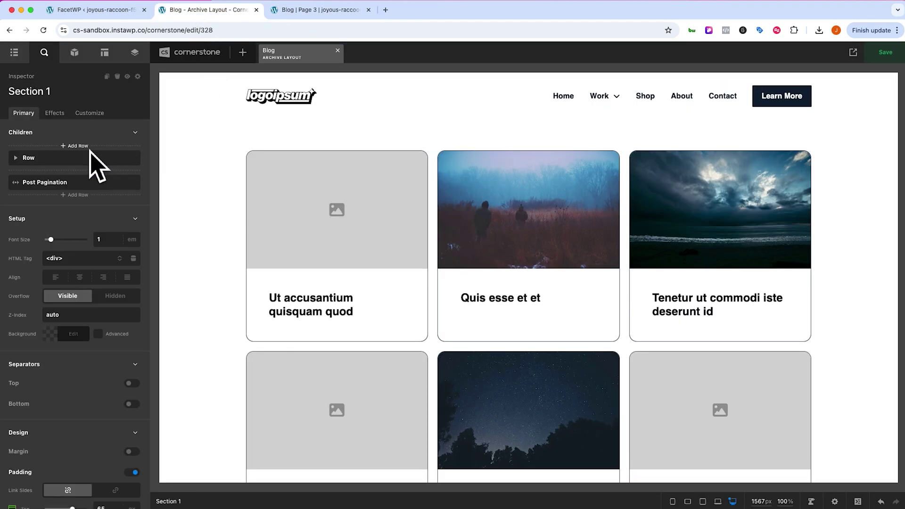
click(83, 149)
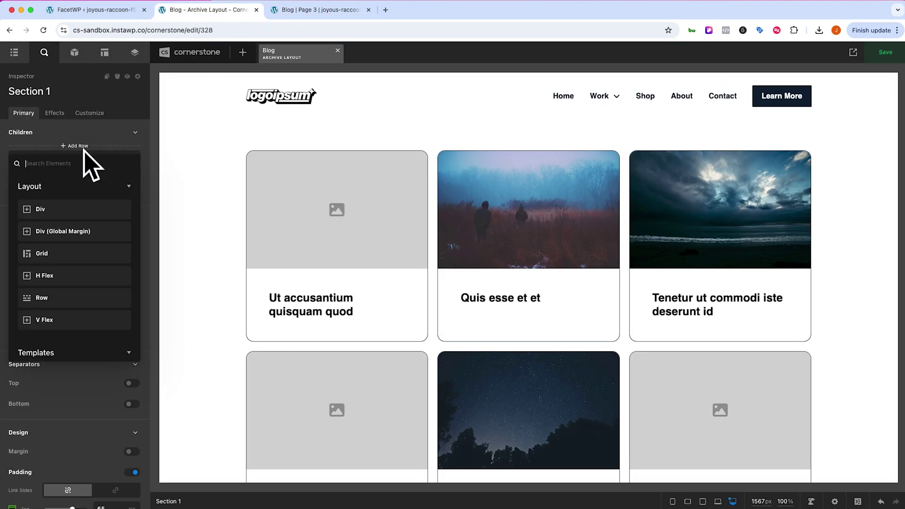
click(79, 229)
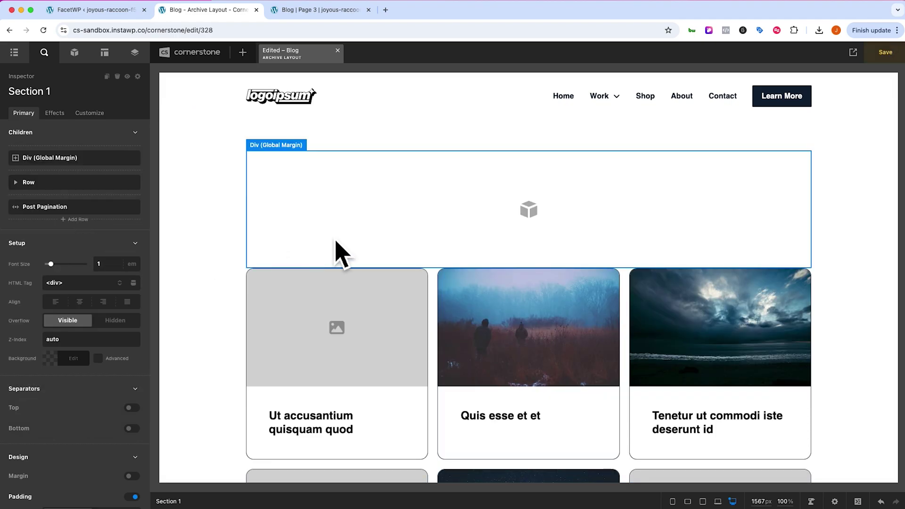
click(330, 239)
scroll(102, 278, down, 10)
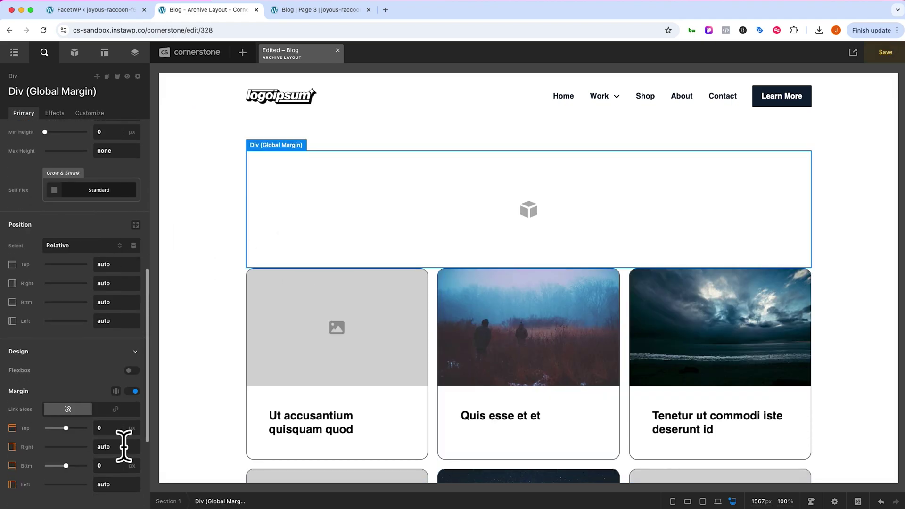
click(114, 466)
text(4em)
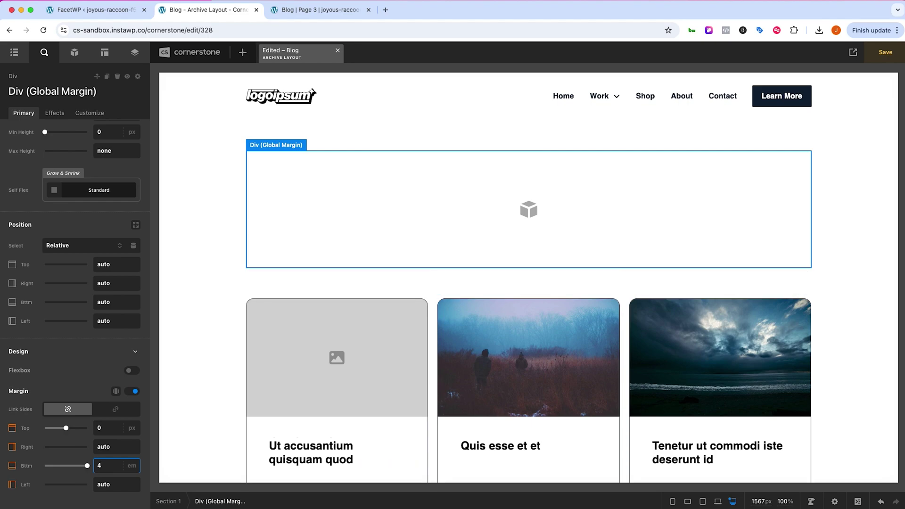
key(Return)
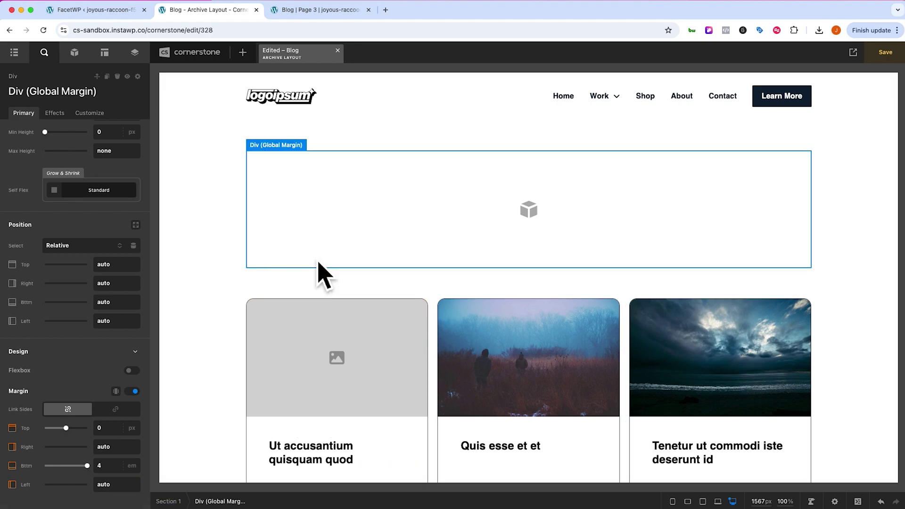
Place a Raw Content element inside the new container and open its HTML.
click(75, 52)
text(raw)
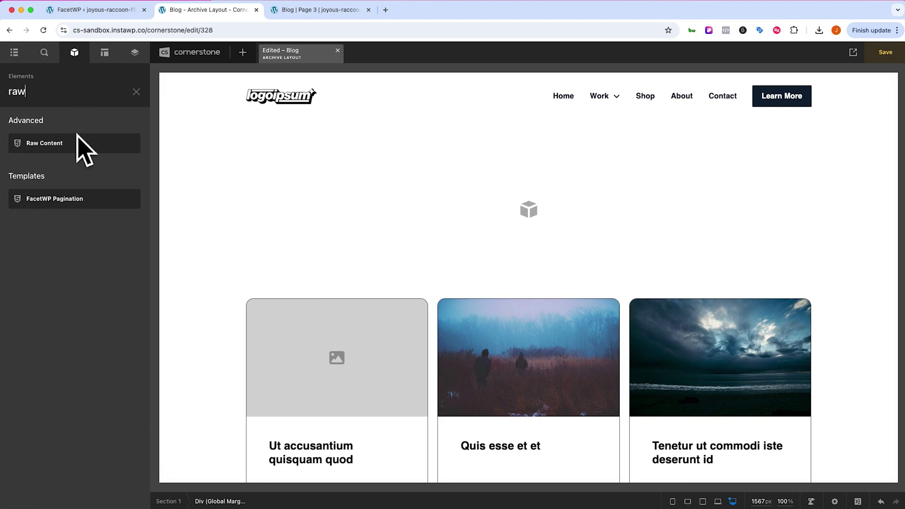
mouse_move(71, 144)
mouse_down()
mouse_move(64, 147)
mouse_move(253, 299)
mouse_move(373, 228)
mouse_move(370, 236)
mouse_up()
click(87, 245)
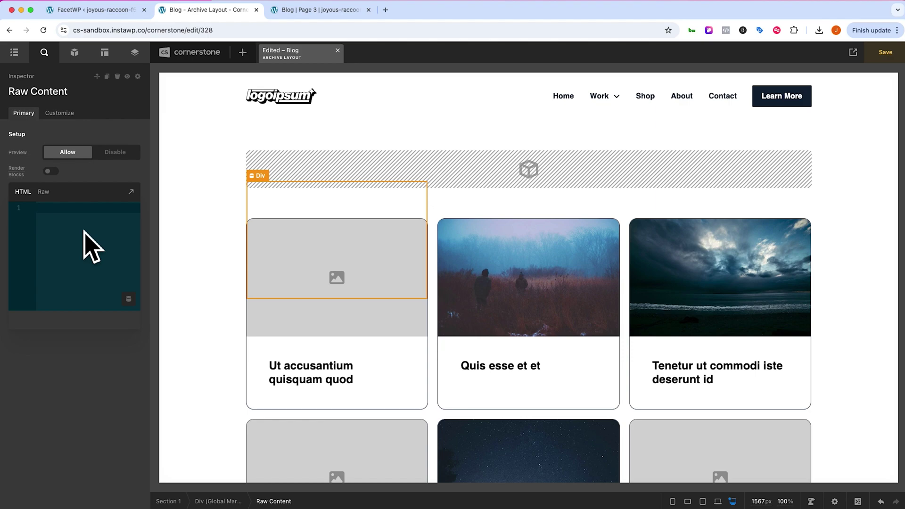
Copy the Categories facet shortcode from FacetWP.
click(97, 9)
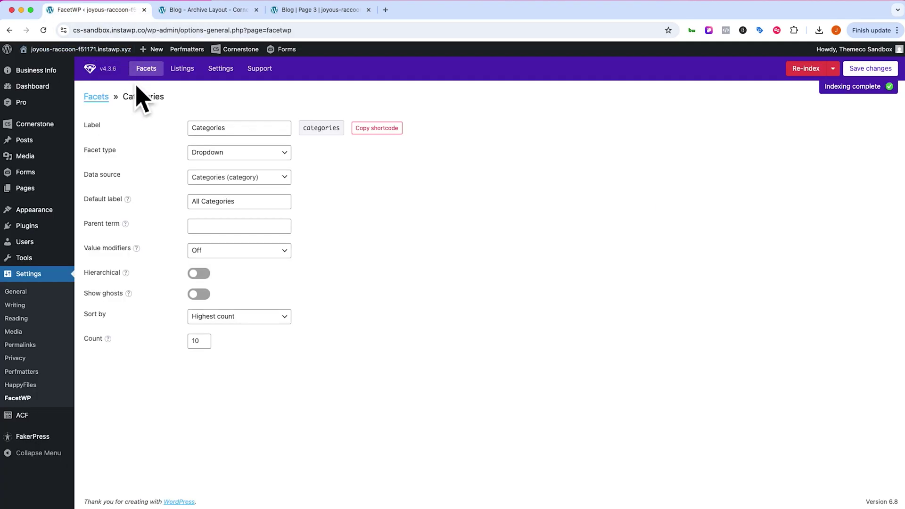
click(316, 129)
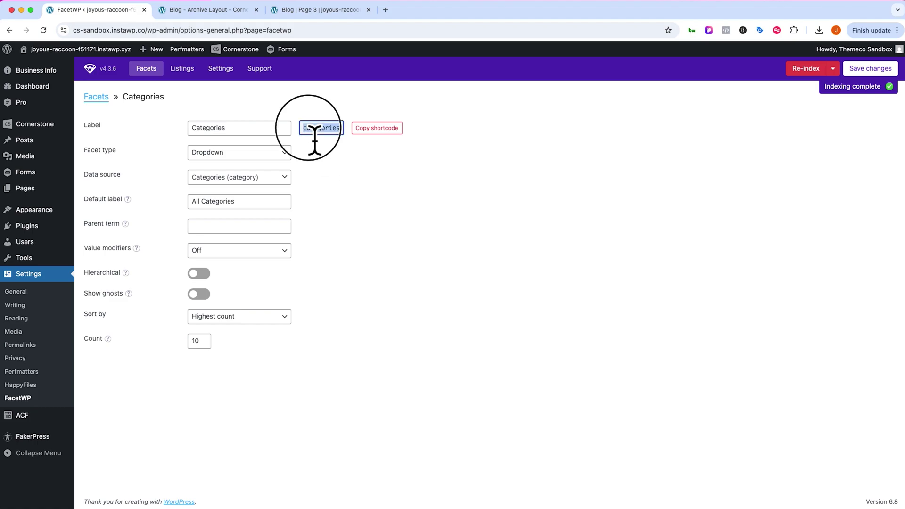
click(384, 131)
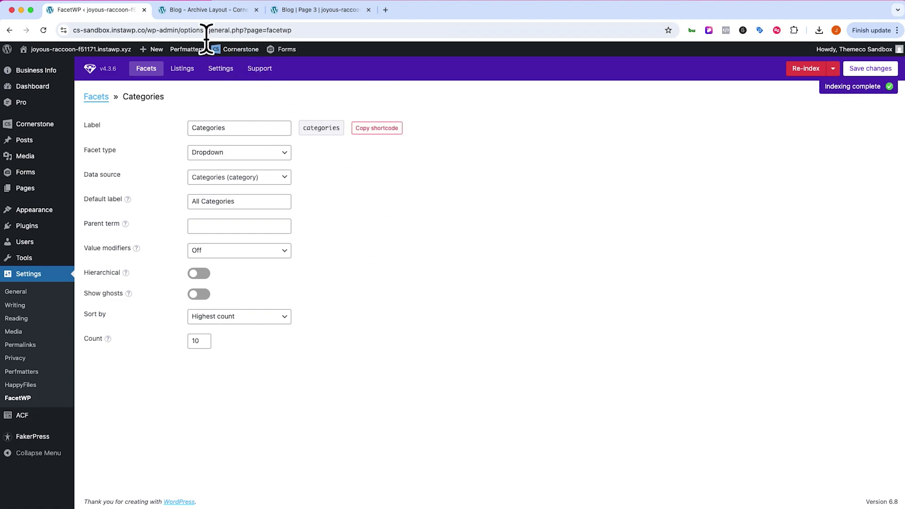
Paste the [facetwp facet="categories"] shortcode into the Raw Content block and save the layout.
click(203, 9)
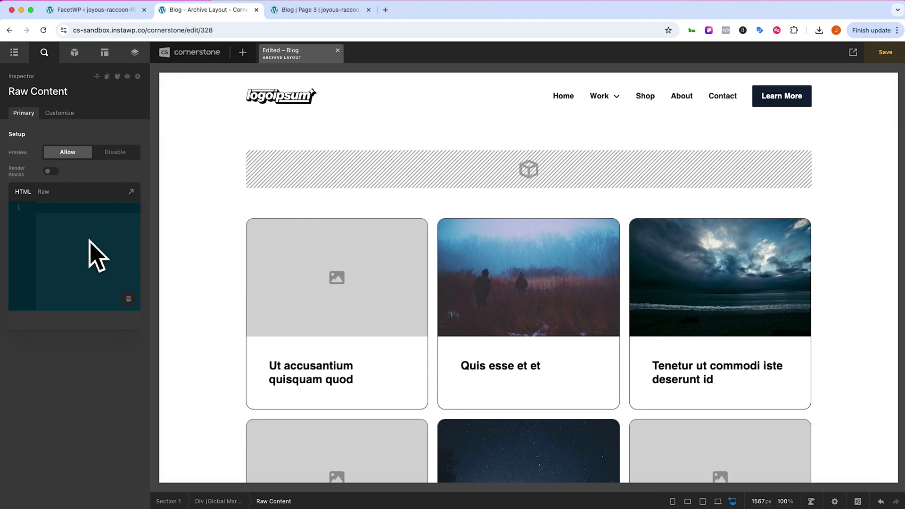
key(super+v)
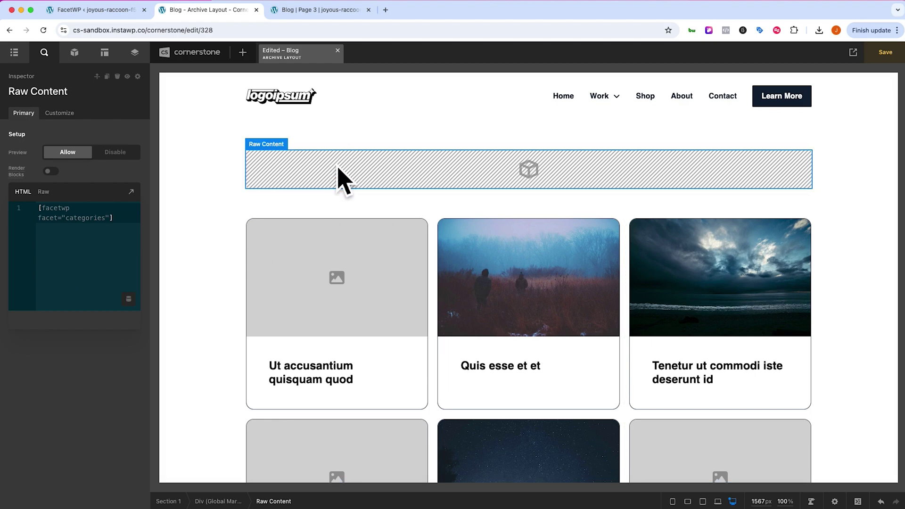
key(super+s)
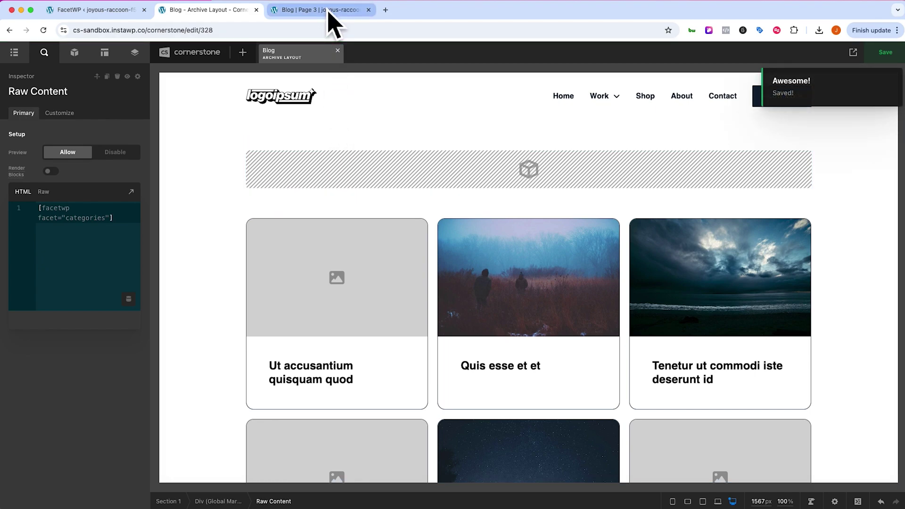
Reload the live blog page and filter the posts to Category G.
click(329, 15)
key(super+r)
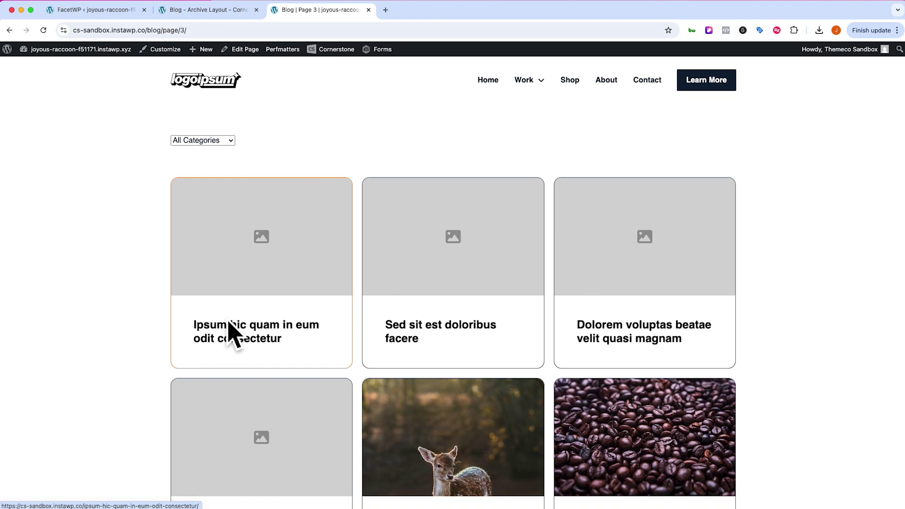
click(228, 141)
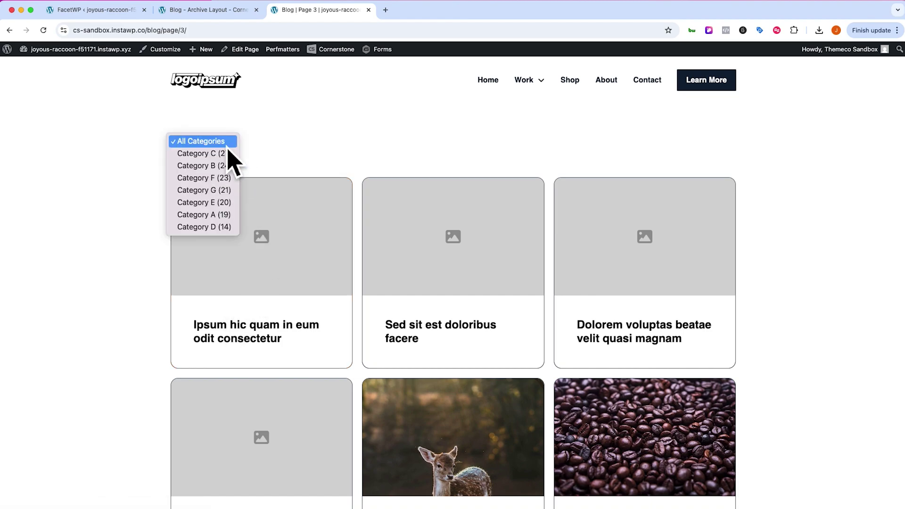
click(220, 192)
scroll(111, 203, down, 8)
scroll(111, 203, down, 4)
scroll(111, 203, up, 12)
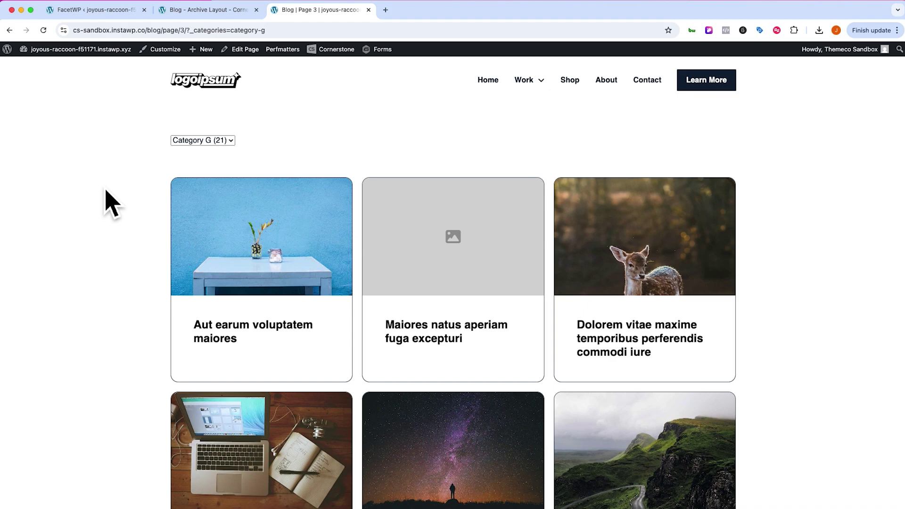
Switch the filter to Category D and check the _categories=category-d address and pagination.
click(198, 140)
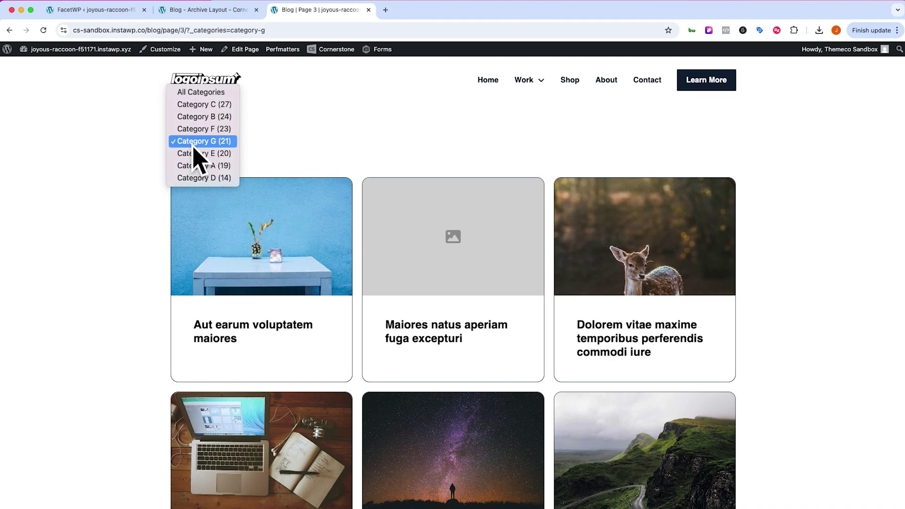
click(195, 179)
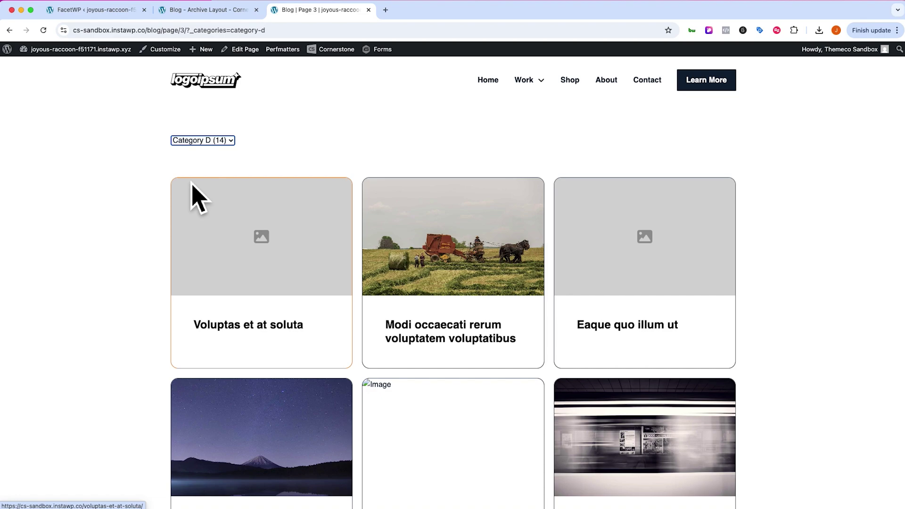
scroll(198, 200, down, 10)
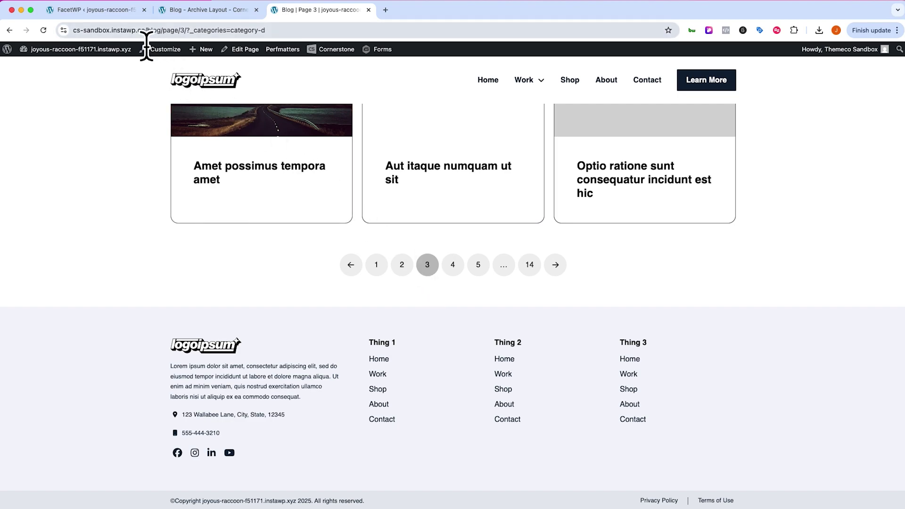
drag(145, 30, 281, 30)
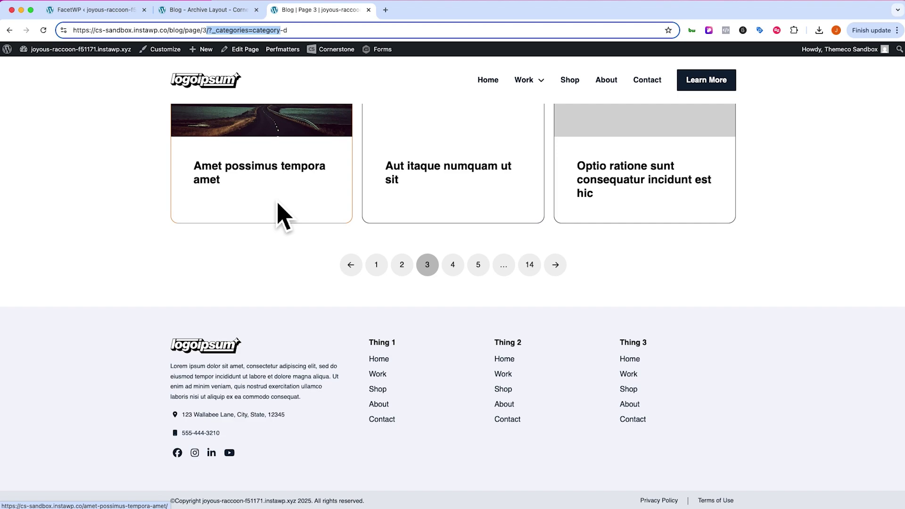
scroll(278, 212, up, 10)
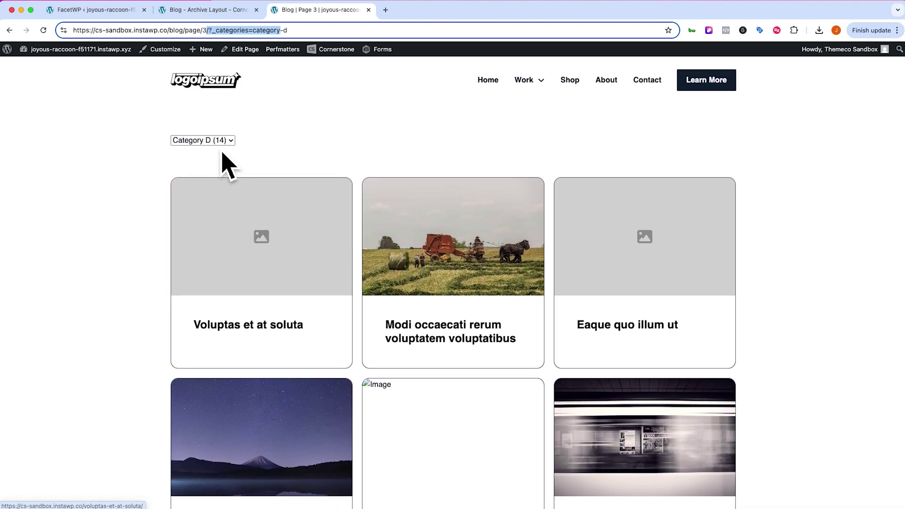
click(222, 141)
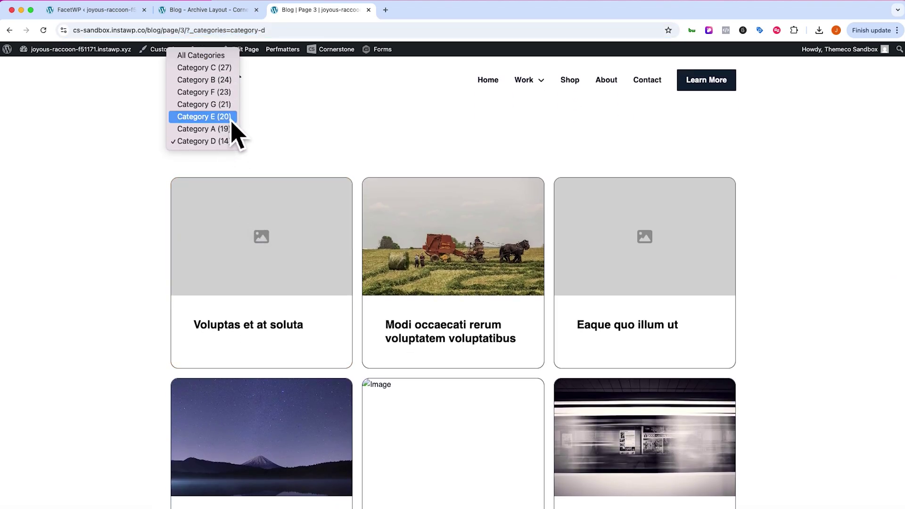
click(275, 137)
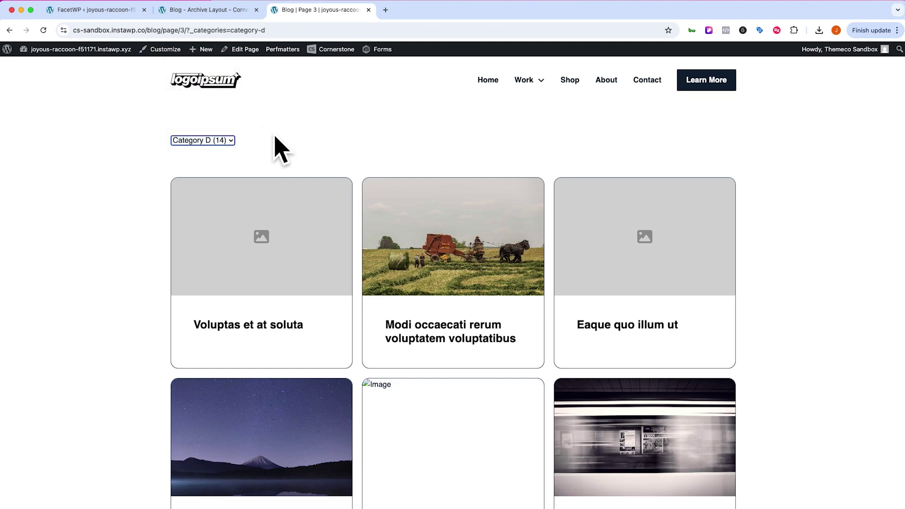
scroll(278, 149, down, 10)
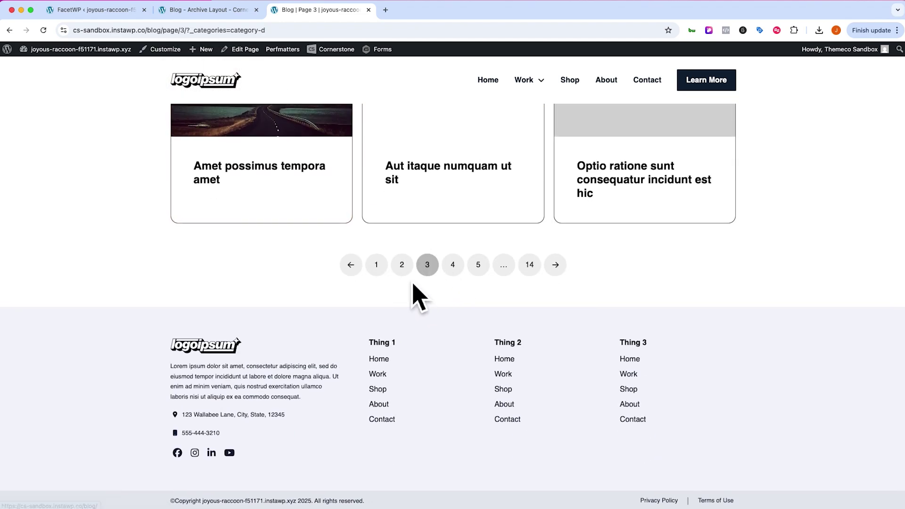
Delete the Post Pagination element and add a Global Margin Div holding a Raw Content block.
click(207, 13)
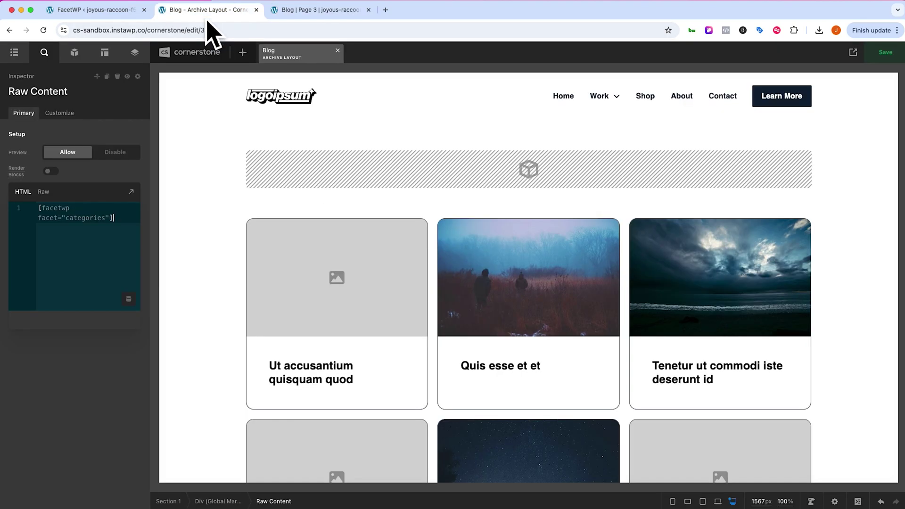
scroll(276, 191, down, 10)
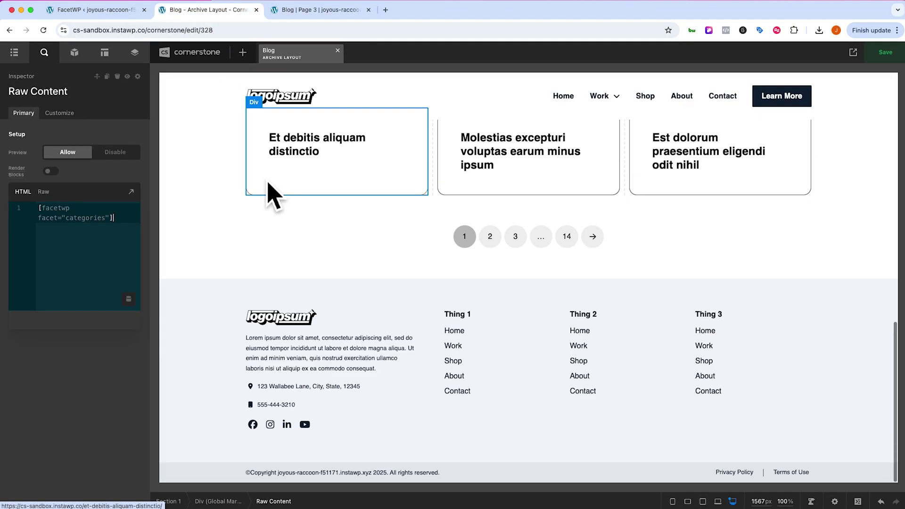
click(446, 249)
key(Delete)
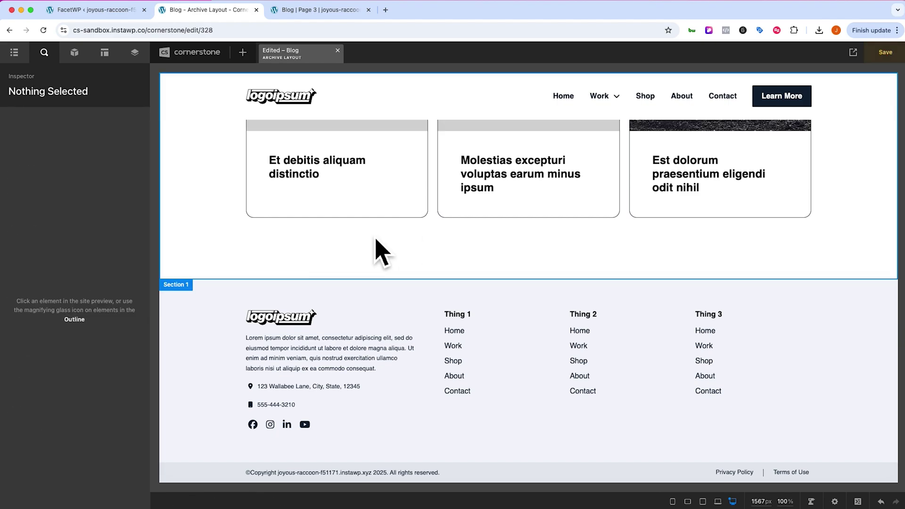
click(252, 249)
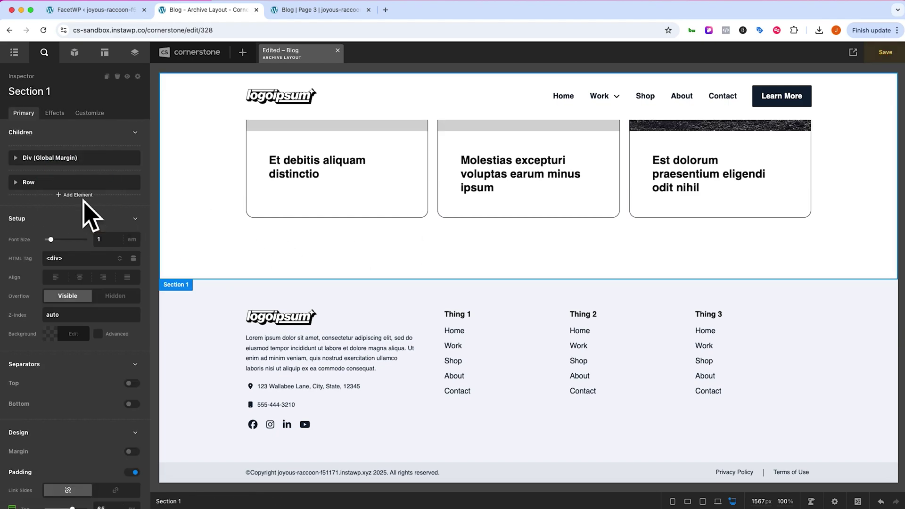
click(76, 195)
click(83, 279)
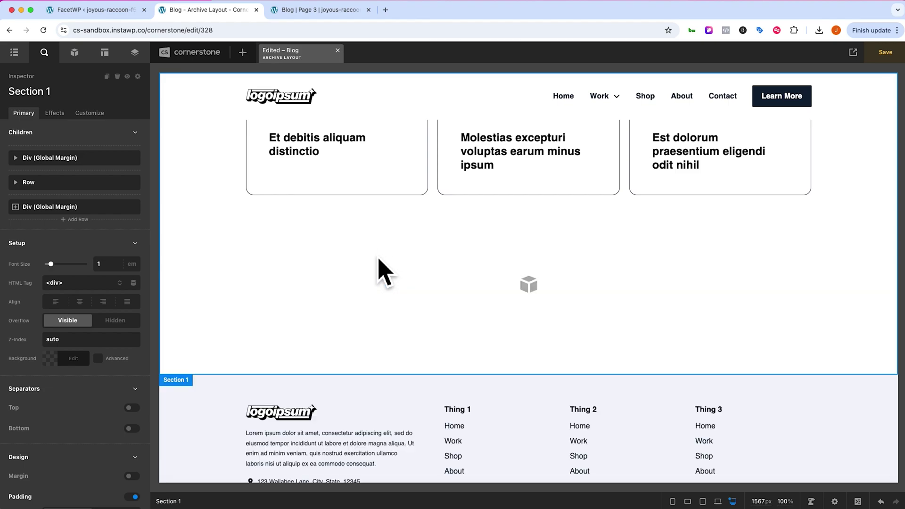
click(368, 247)
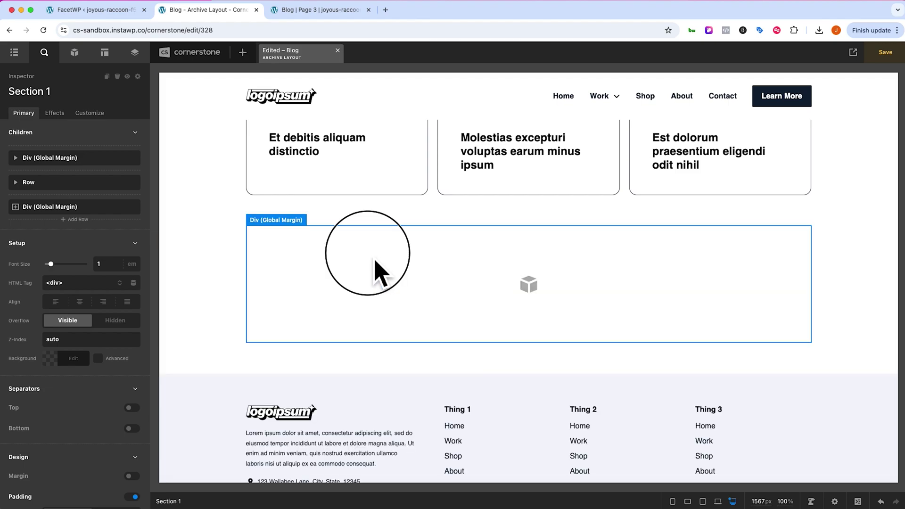
click(75, 53)
text(raw)
mouse_move(78, 148)
mouse_down()
mouse_move(121, 197)
mouse_move(323, 303)
mouse_up()
click(309, 255)
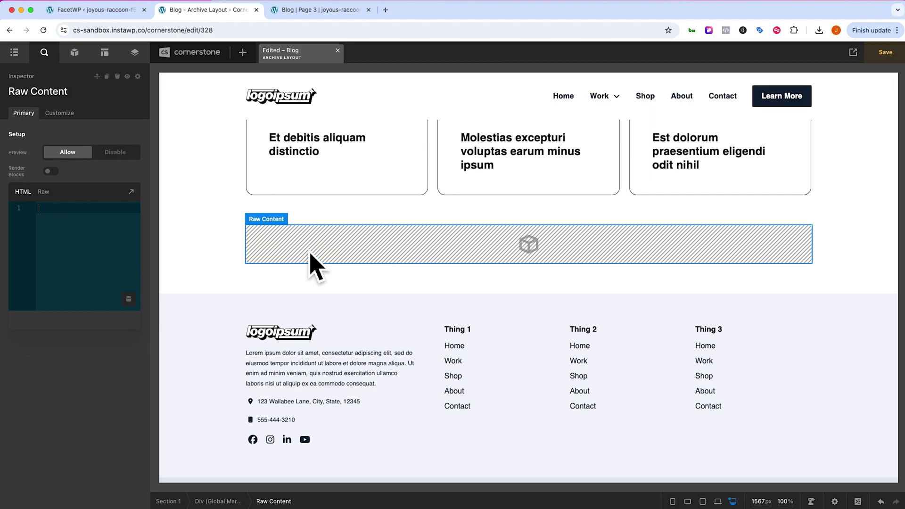
Paste the FacetWP Pagination facet shortcode into the Raw Content block and save the layout.
click(96, 10)
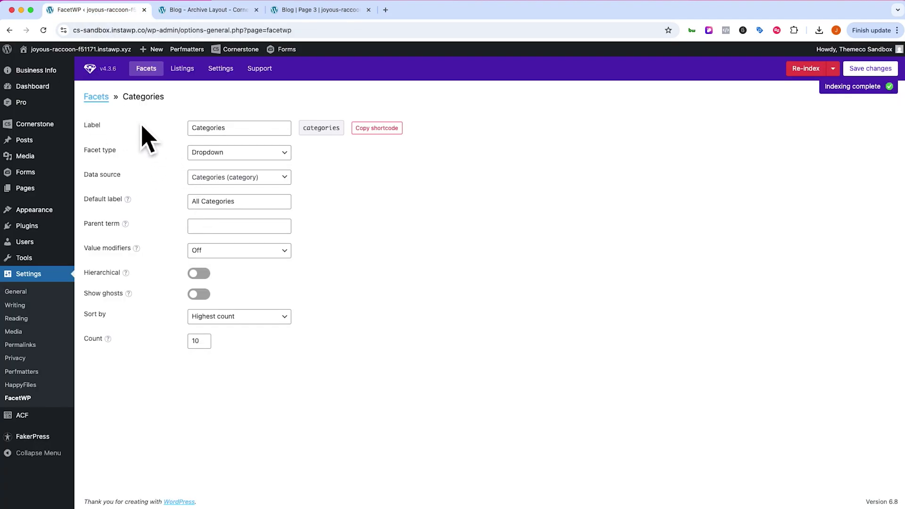
click(98, 97)
click(118, 160)
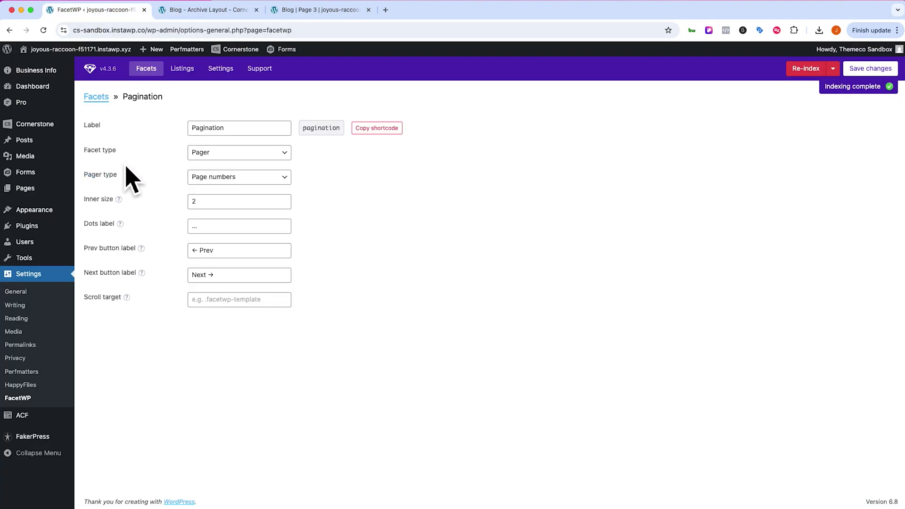
click(369, 131)
click(208, 9)
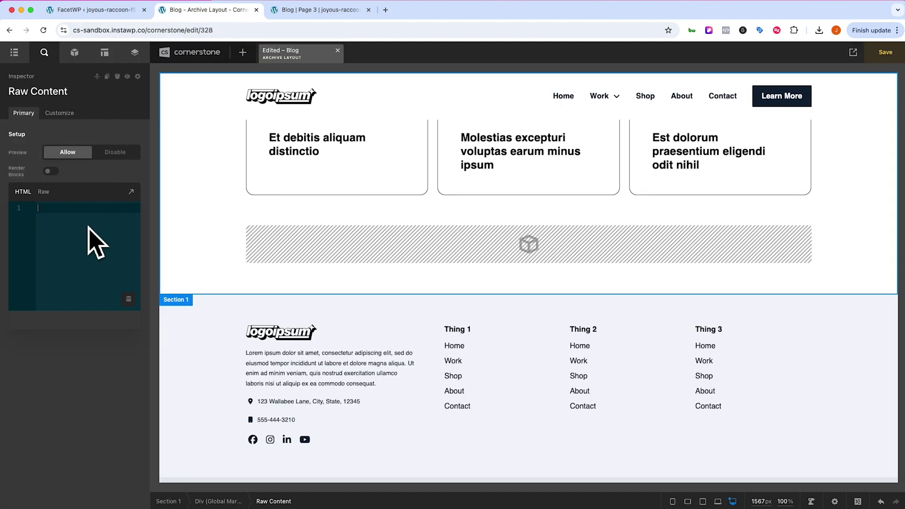
key(super+v)
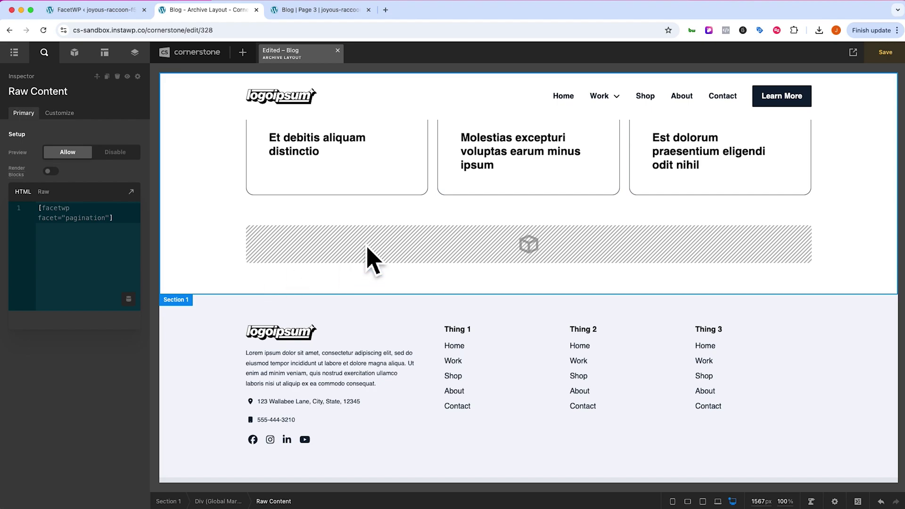
drag(339, 254, 338, 257)
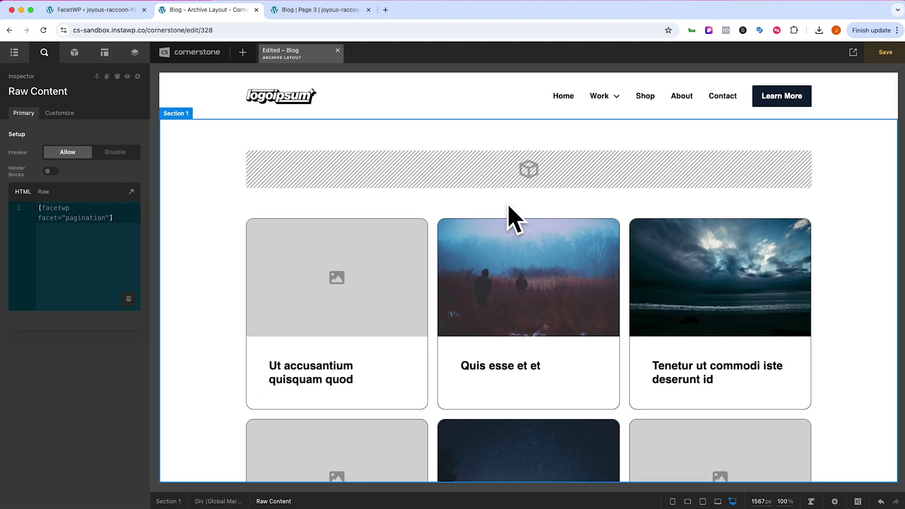
click(886, 59)
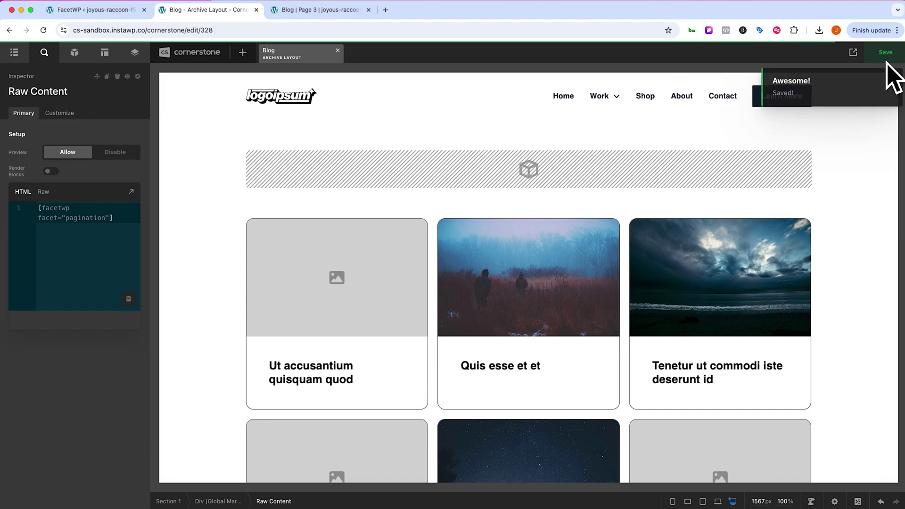
On the live blog, filter posts to Category F and go to page 3.
click(854, 54)
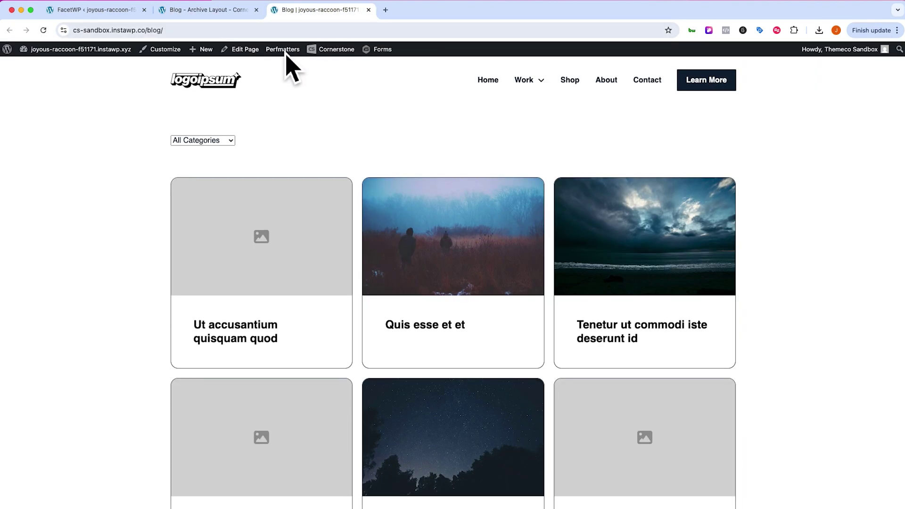
click(221, 142)
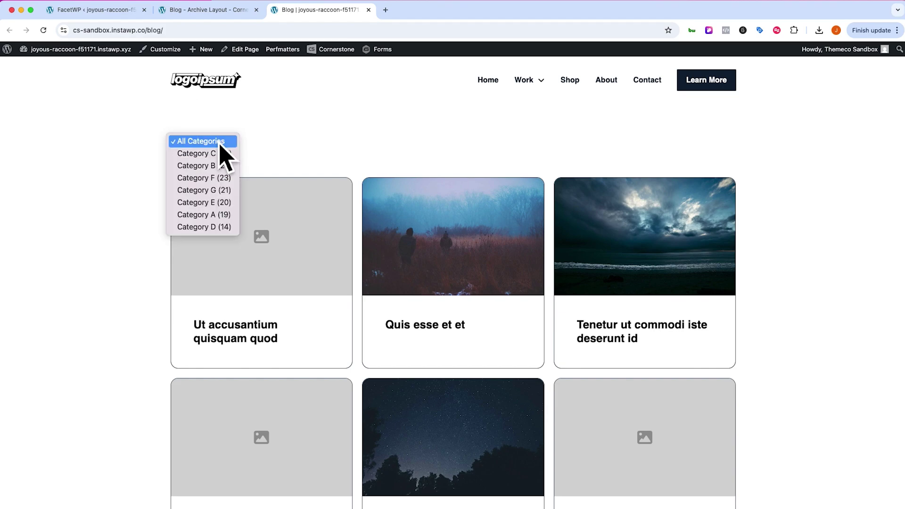
click(211, 184)
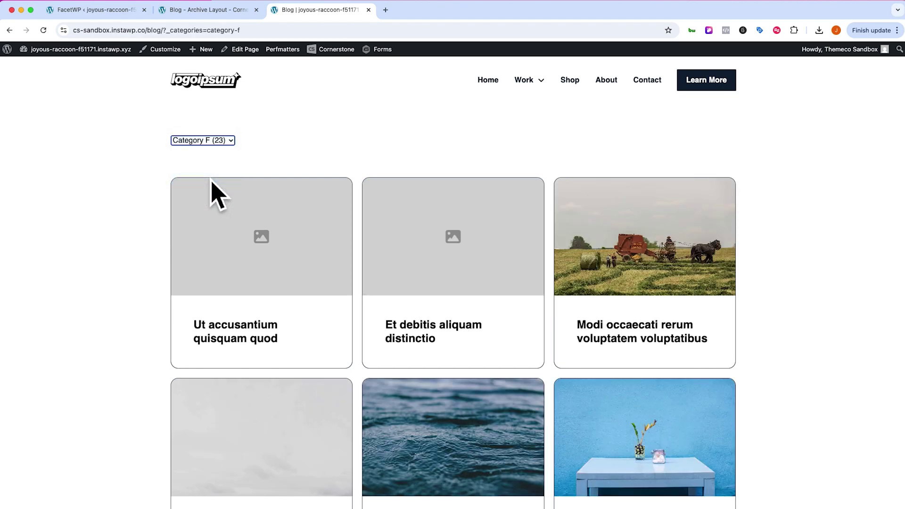
scroll(214, 192, down, 12)
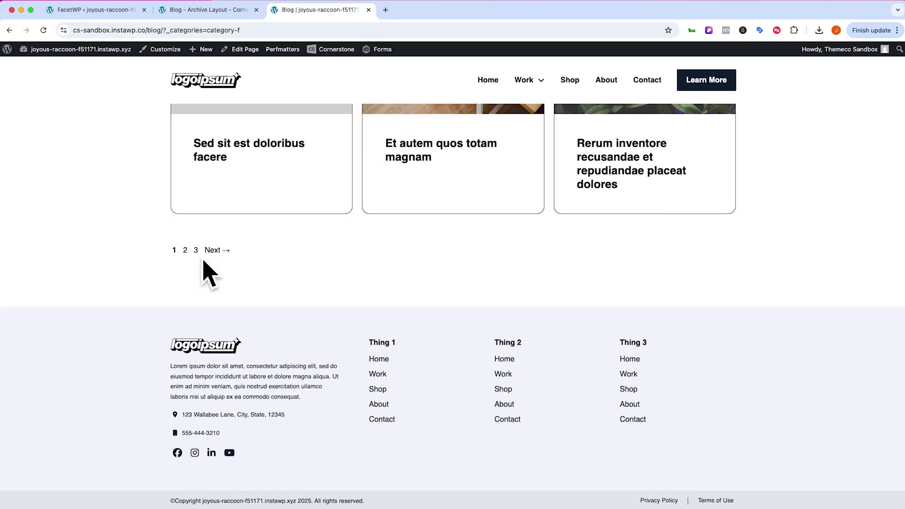
click(204, 259)
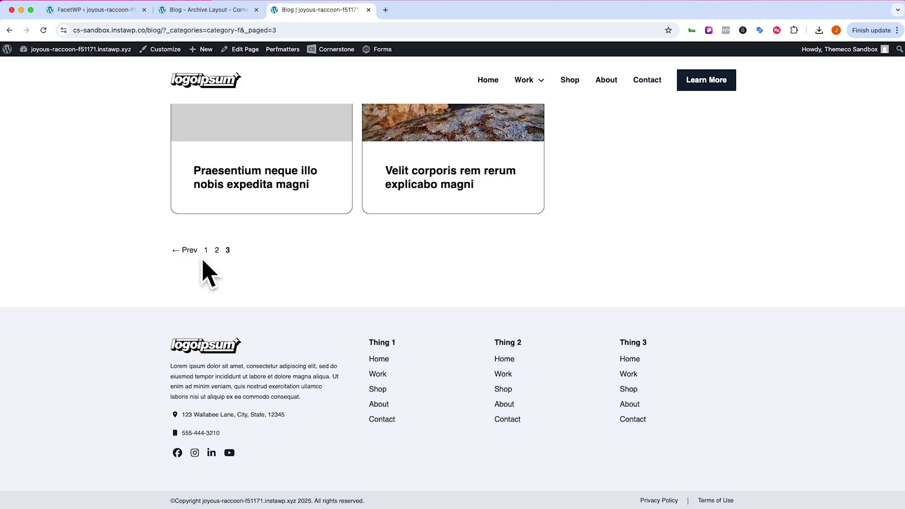
Reset the category filter to All Categories and return to the Blog archive layout editor.
scroll(208, 274, up, 10)
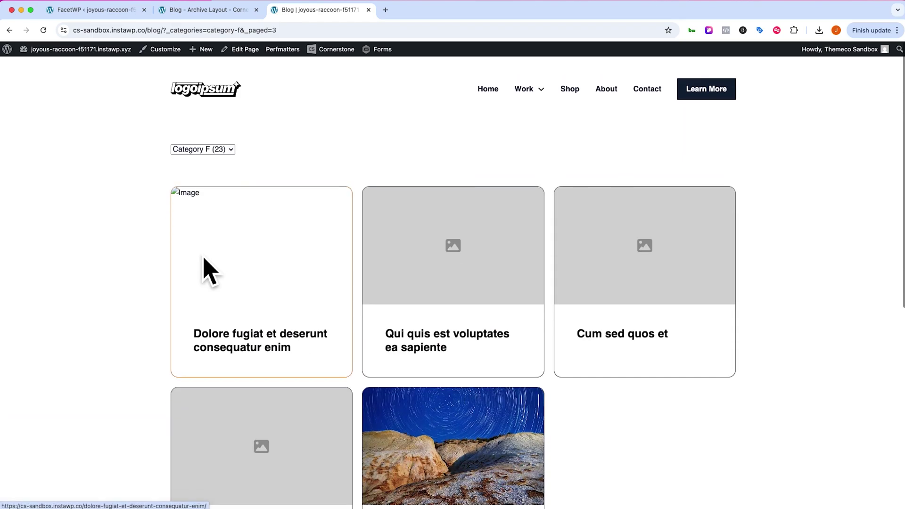
click(203, 141)
click(212, 108)
scroll(172, 145, down, 15)
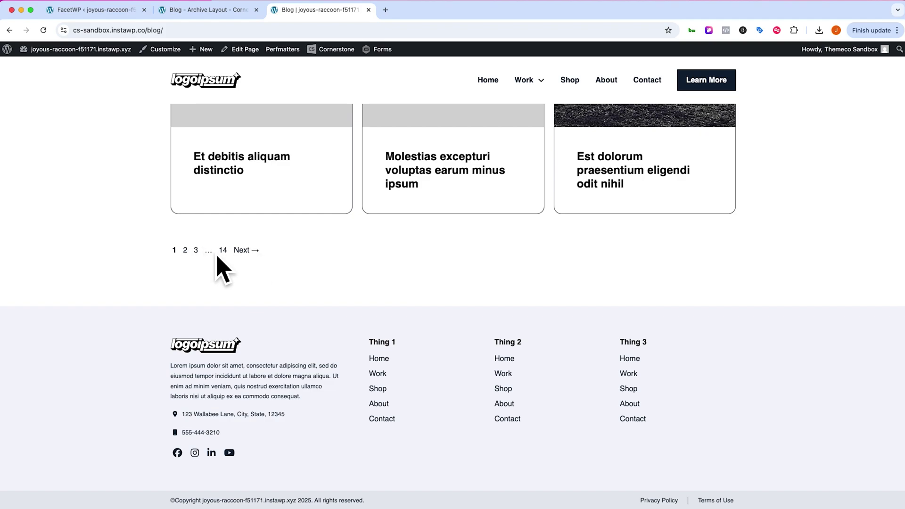
click(200, 10)
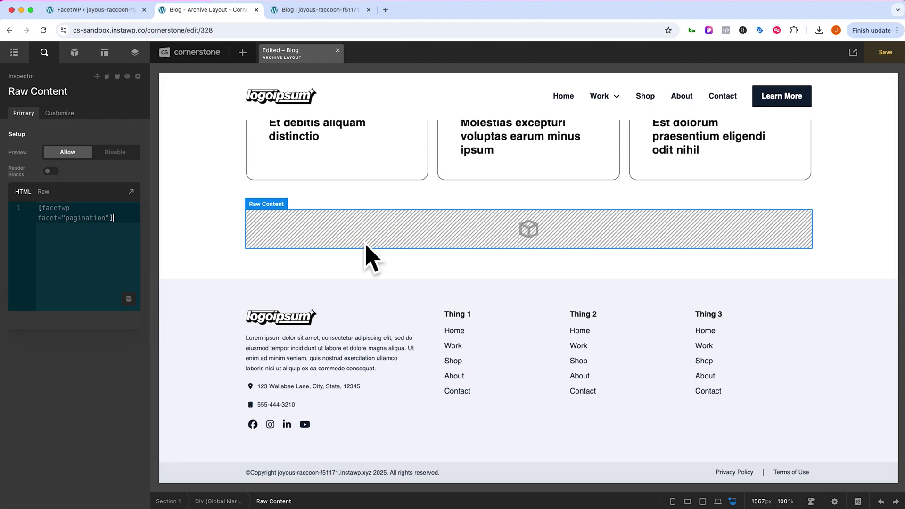
Replace the Raw Content shortcode block with the FacetWP Pagination template below the grid.
click(366, 242)
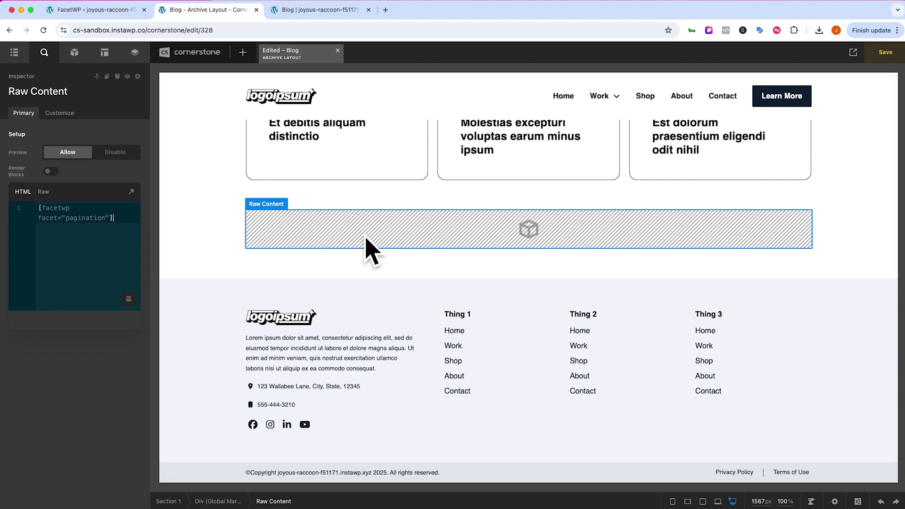
click(117, 77)
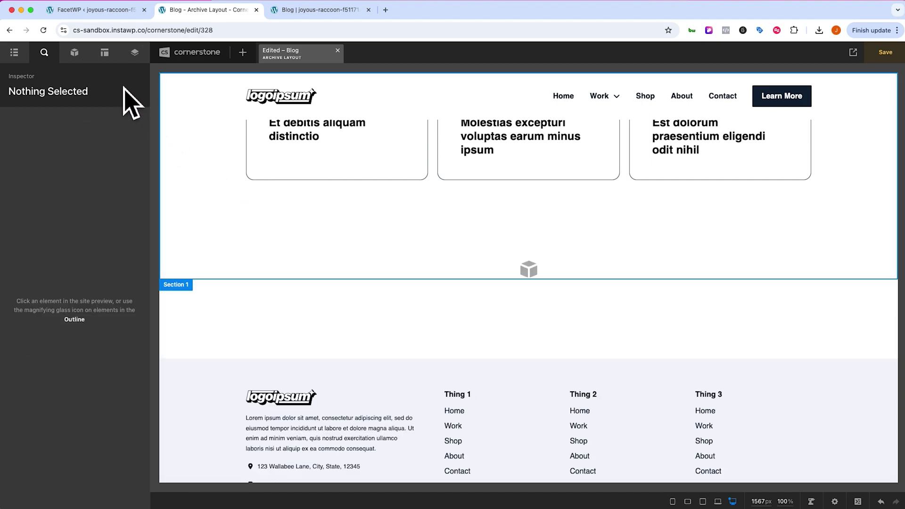
click(83, 63)
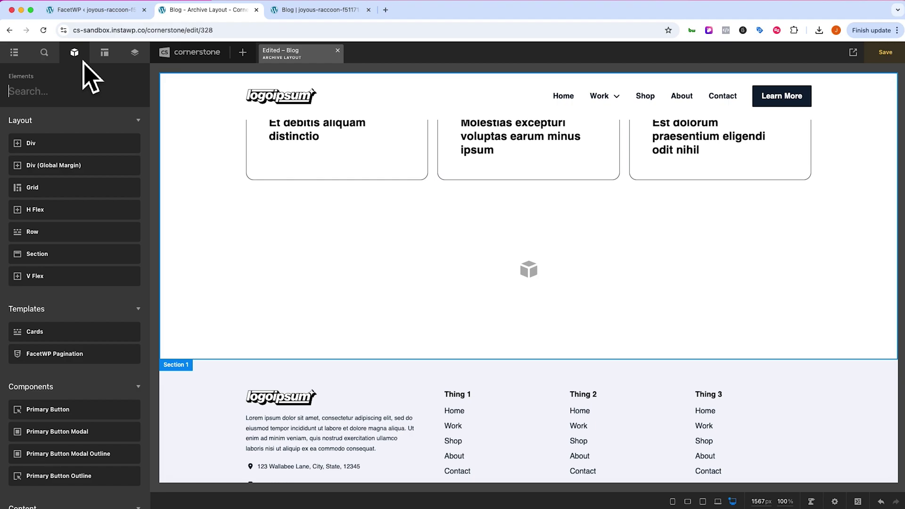
text(facetwp)
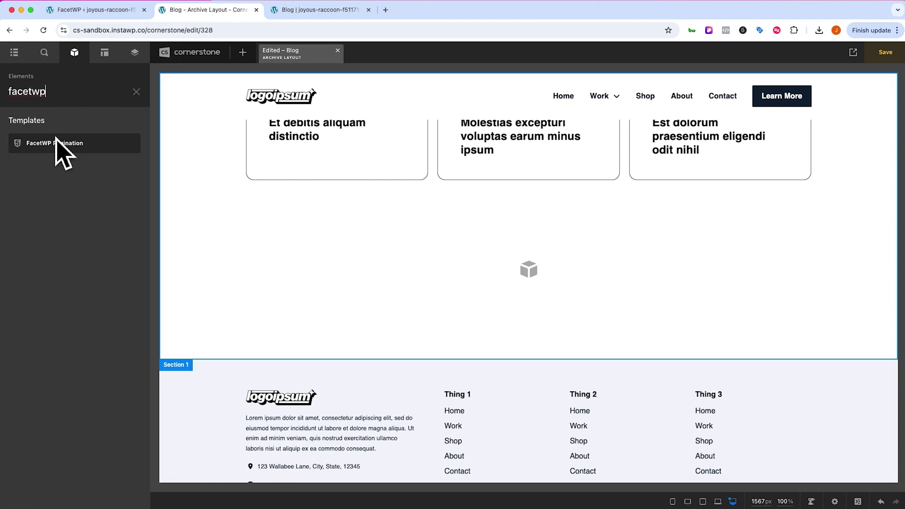
mouse_move(52, 147)
mouse_down()
mouse_move(373, 364)
mouse_move(468, 298)
mouse_up()
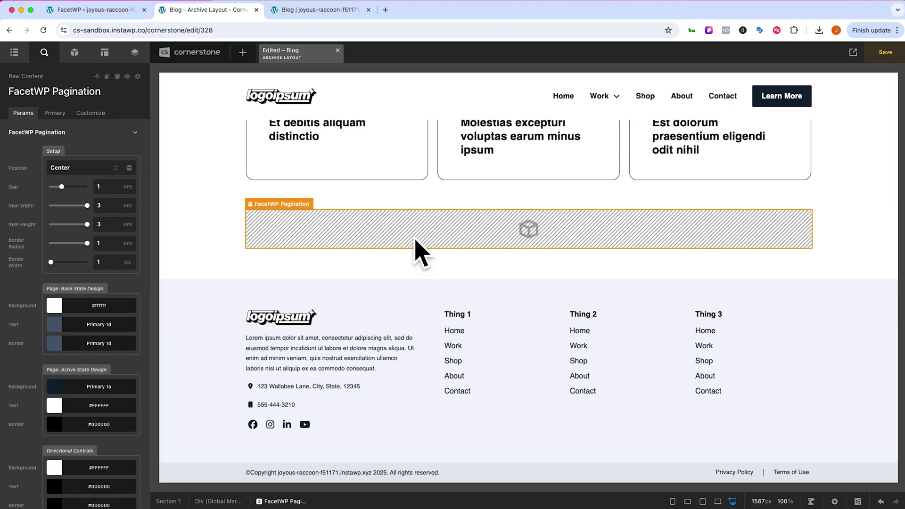
Keep the pagination position at Center and save the Blog archive layout.
click(73, 172)
click(75, 185)
scroll(75, 188, down, 1)
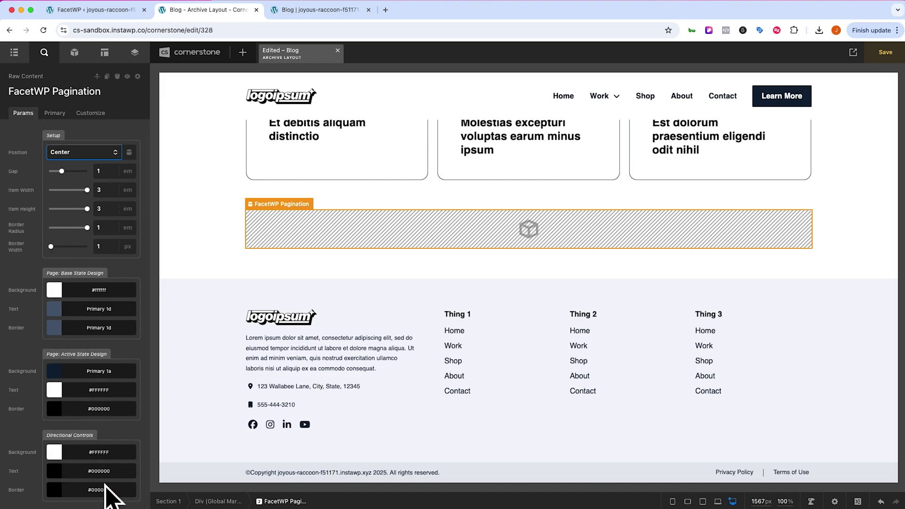
key(super+s)
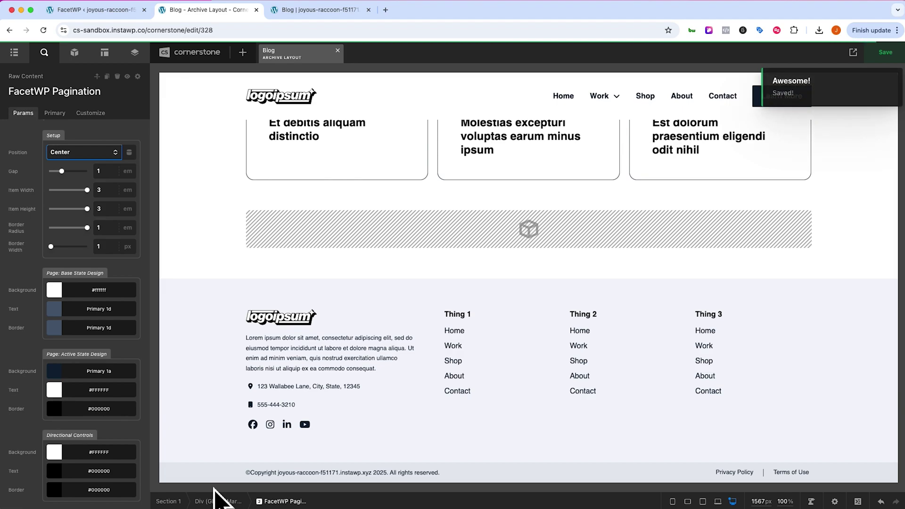
Reload the live blog and page through pages 2, 4, Prev to 3, and Next to 4.
click(329, 17)
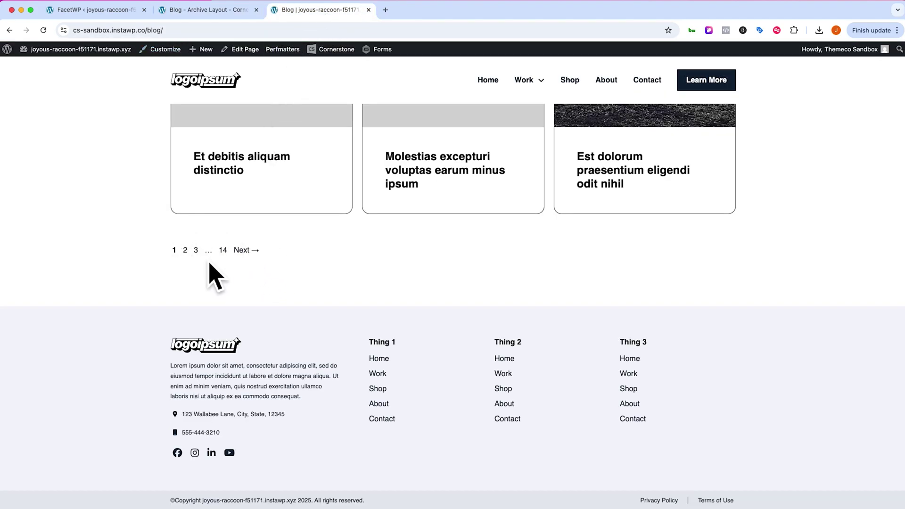
key(super+r)
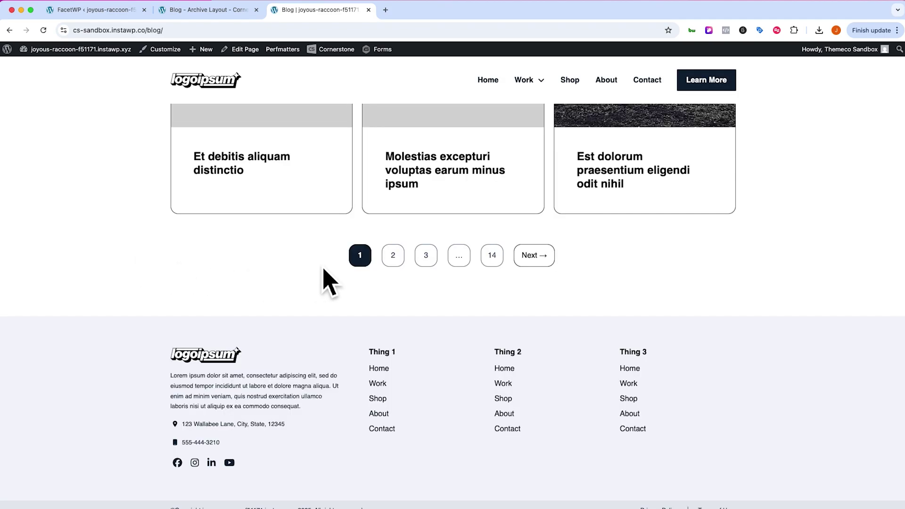
click(394, 257)
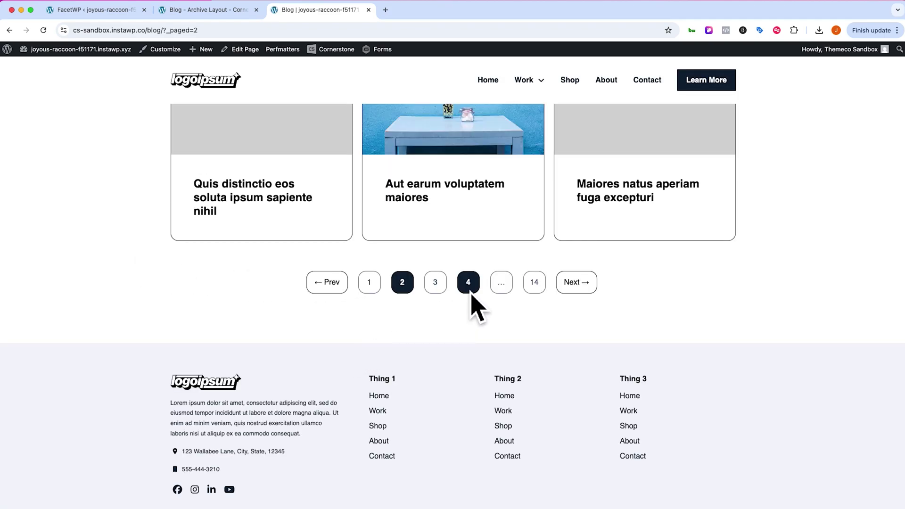
click(469, 282)
click(300, 288)
click(593, 258)
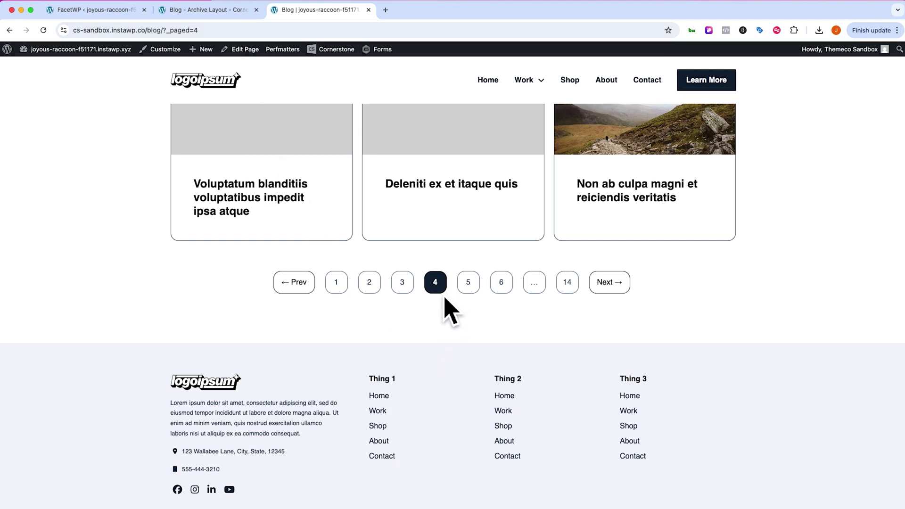
Set the active-page button background to Secondary 1a orange and save the layout.
click(204, 11)
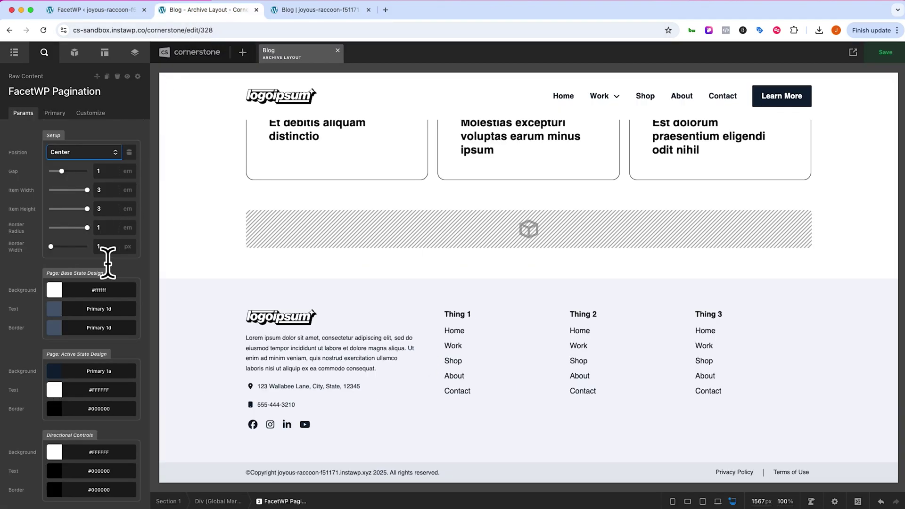
click(73, 376)
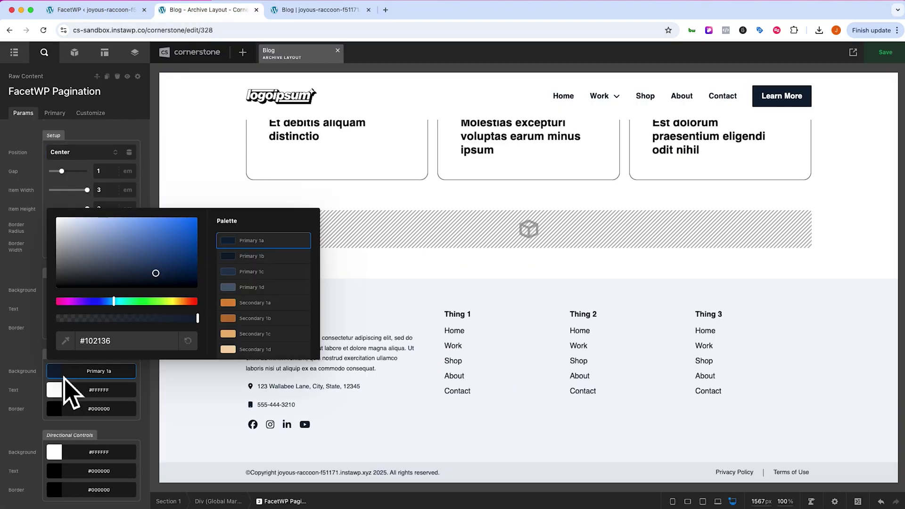
click(253, 304)
click(116, 377)
key(super+s)
Reload the live blog to check the orange current-page button.
click(320, 11)
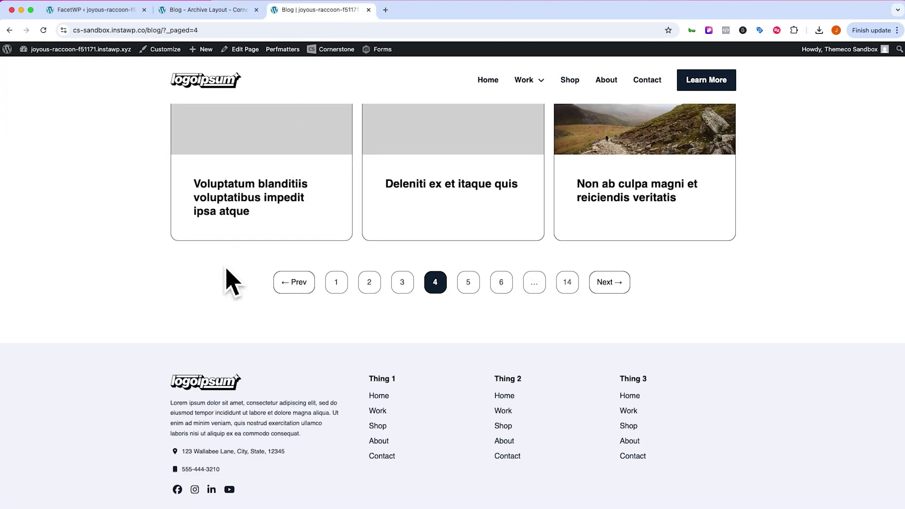
key(super+r)
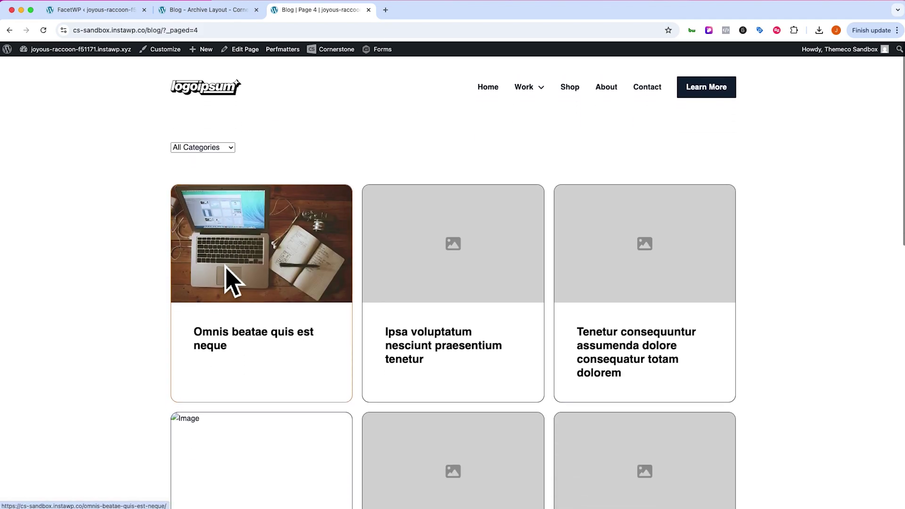
key(super+alt+Left)
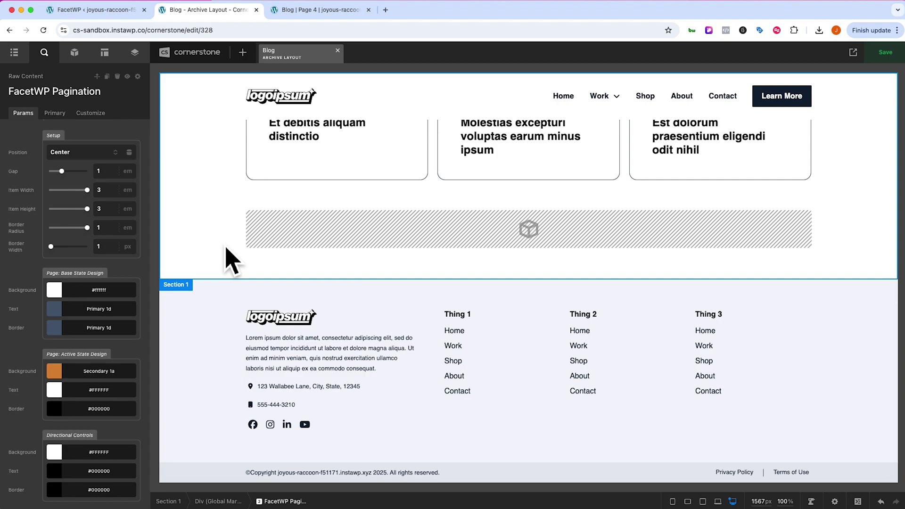
Open the Home page from All Documents and start it From Scratch.
click(196, 60)
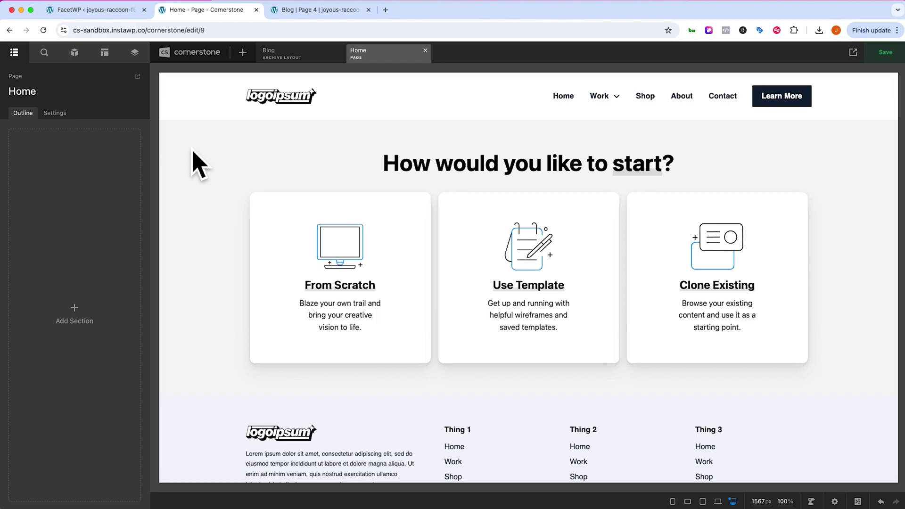
click(328, 285)
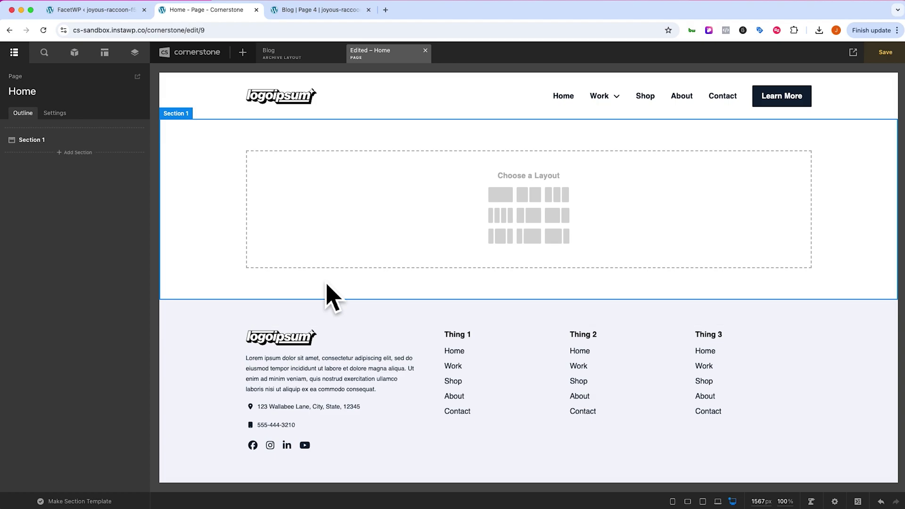
Insert the Cards template into Section 1, searching 'card' in the element picker.
click(326, 284)
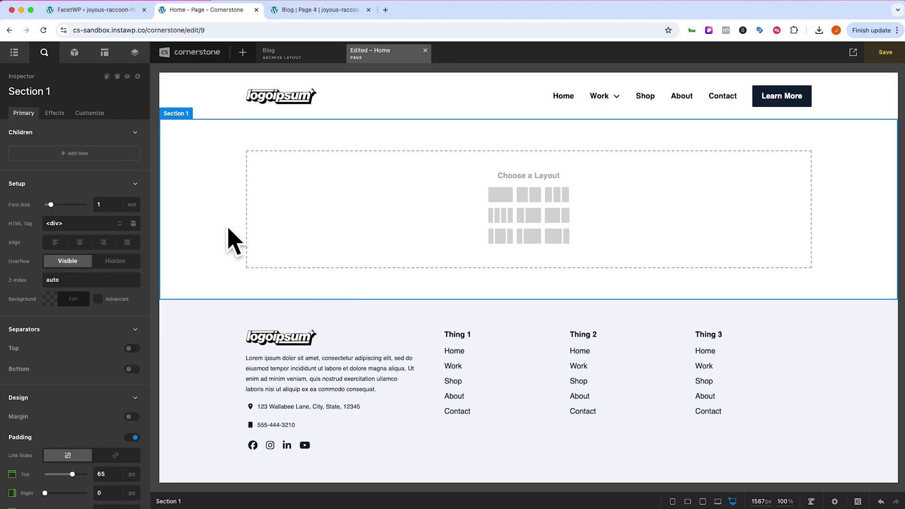
click(94, 155)
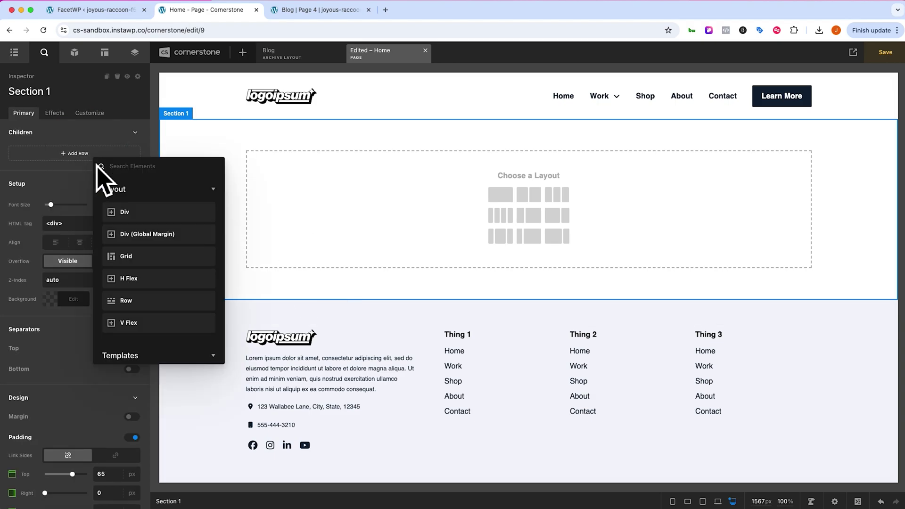
text(card)
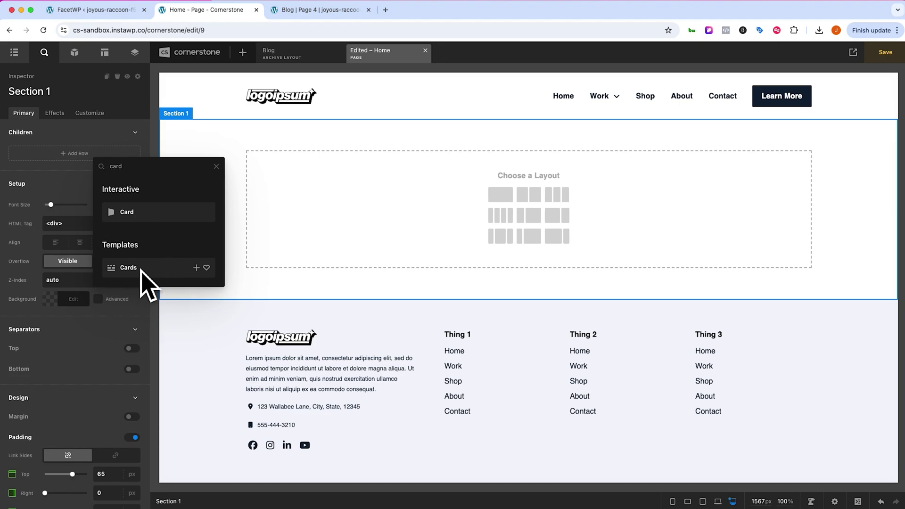
click(141, 269)
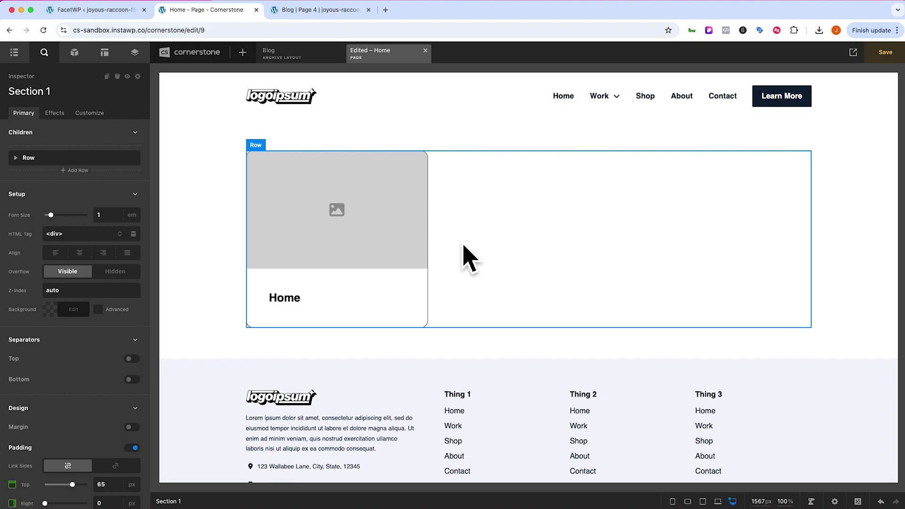
Make the row a looper provider using the query string post_type=post&facetwp=true.
click(464, 246)
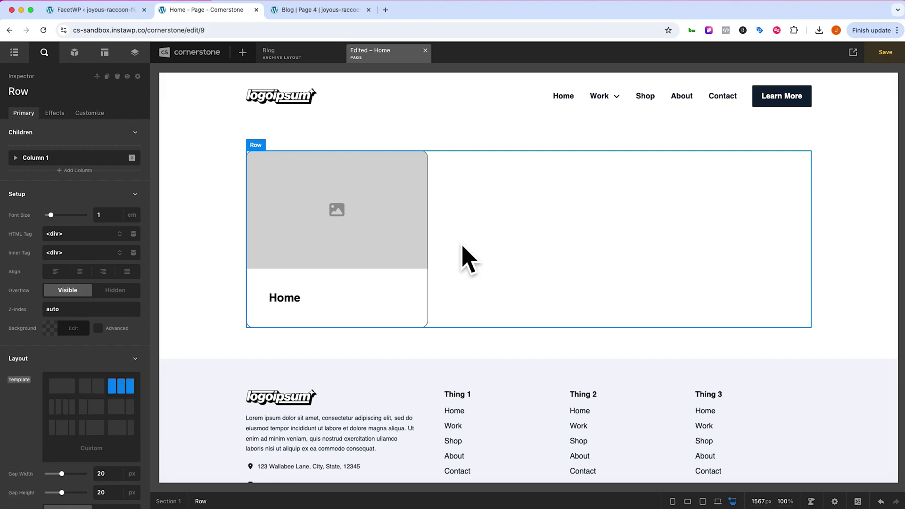
click(94, 118)
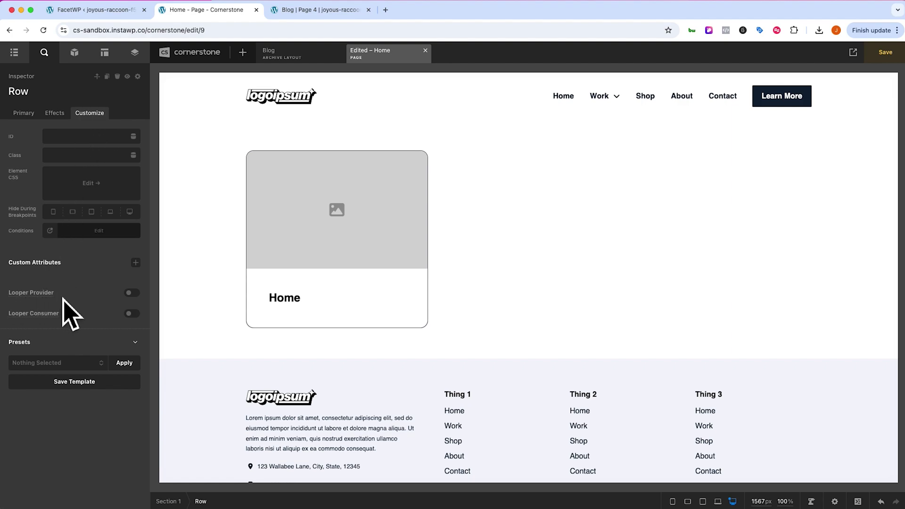
click(132, 293)
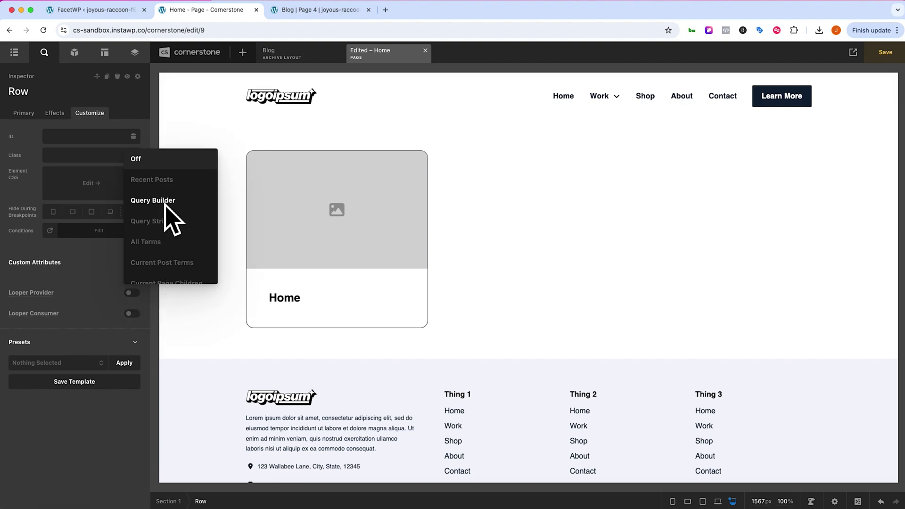
click(165, 222)
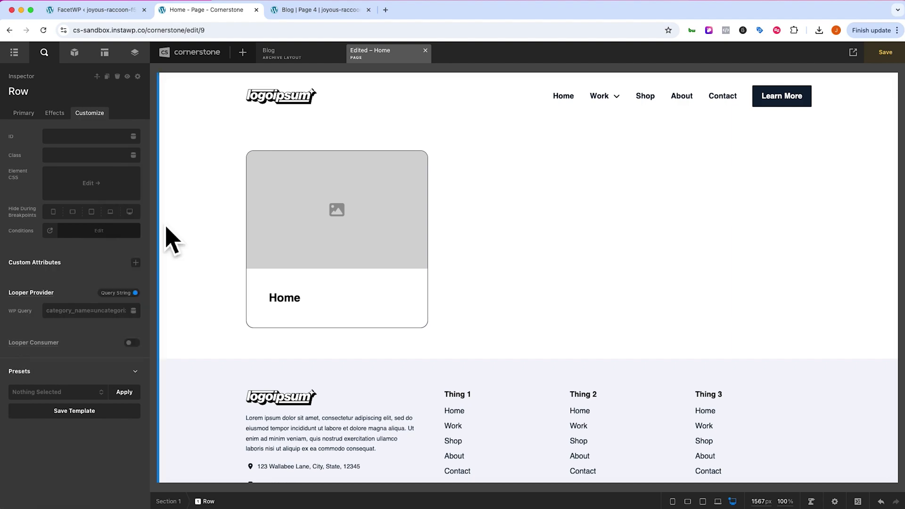
click(67, 313)
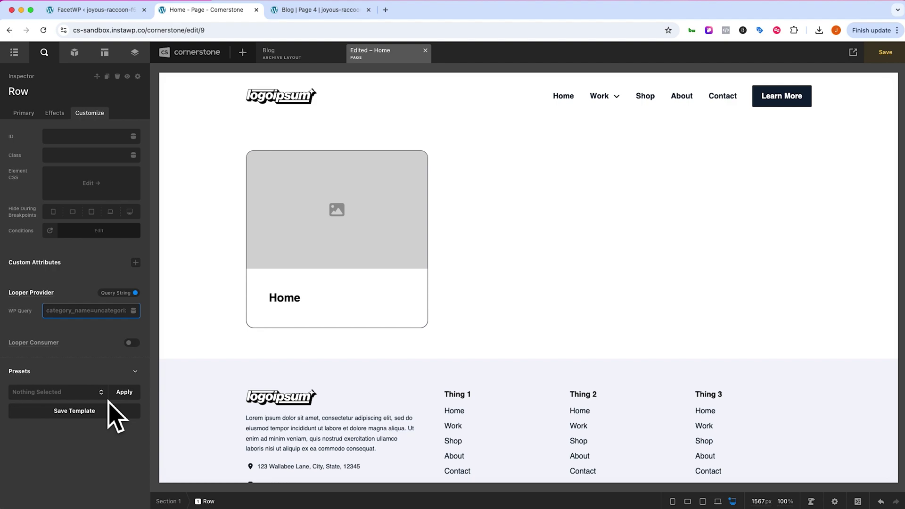
text(post_type=)
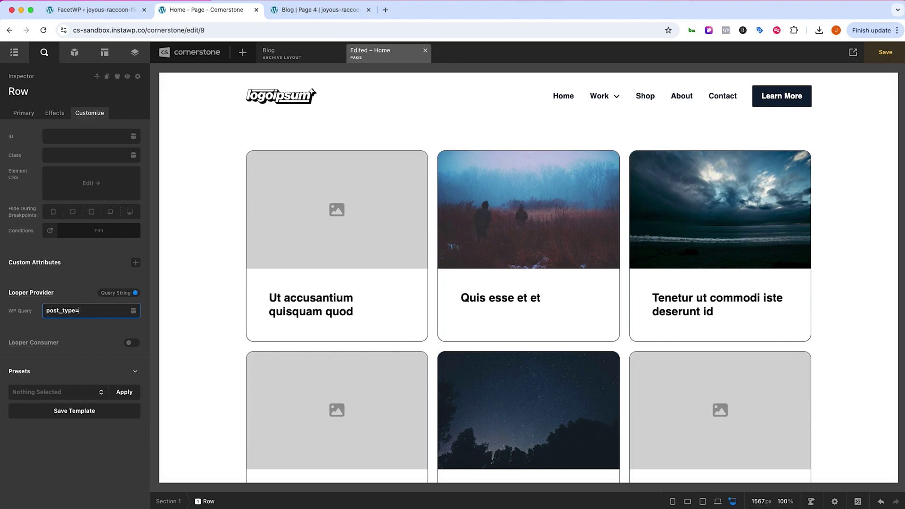
text(post&facetwp=true)
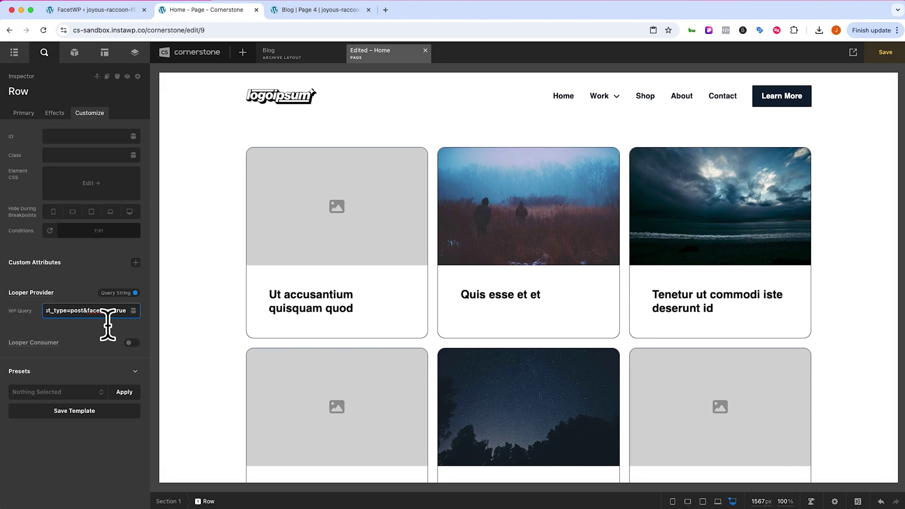
Give the card grid row the class facetwp-template.
click(290, 351)
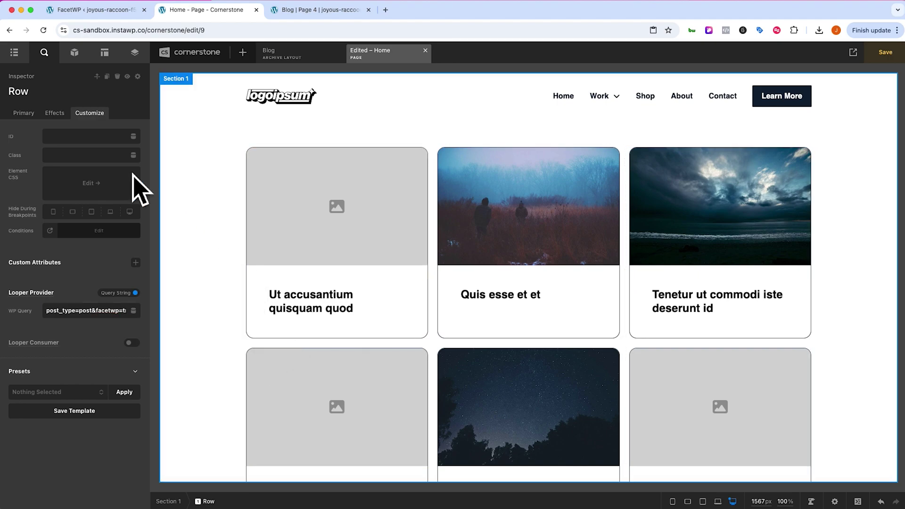
click(79, 156)
text(fac)
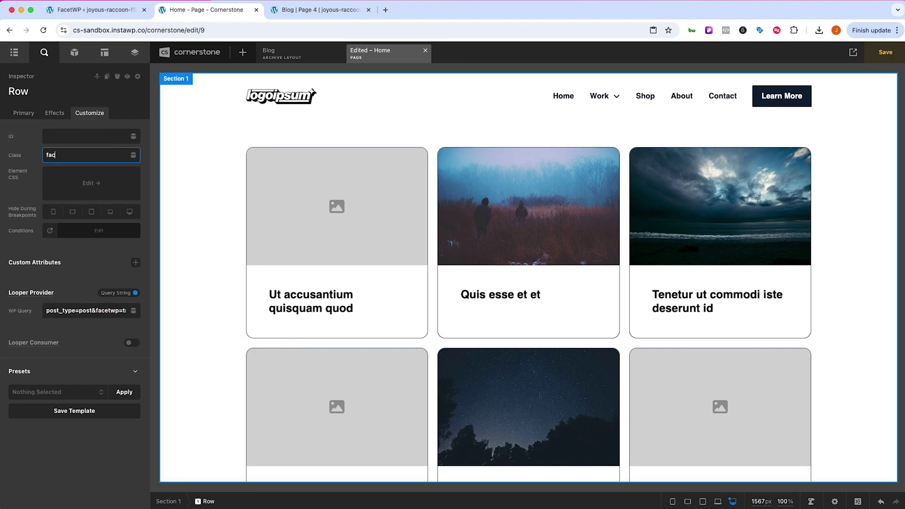
text(etwp-template)
Add a Global Margin Div with 4em bottom margin above the grid, holding a Raw Content FacetWP shortcode.
click(211, 356)
click(76, 147)
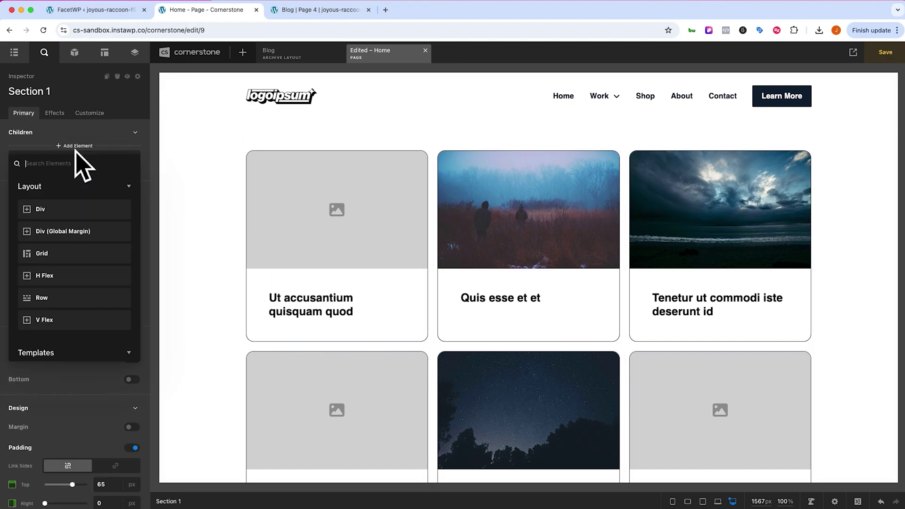
click(67, 232)
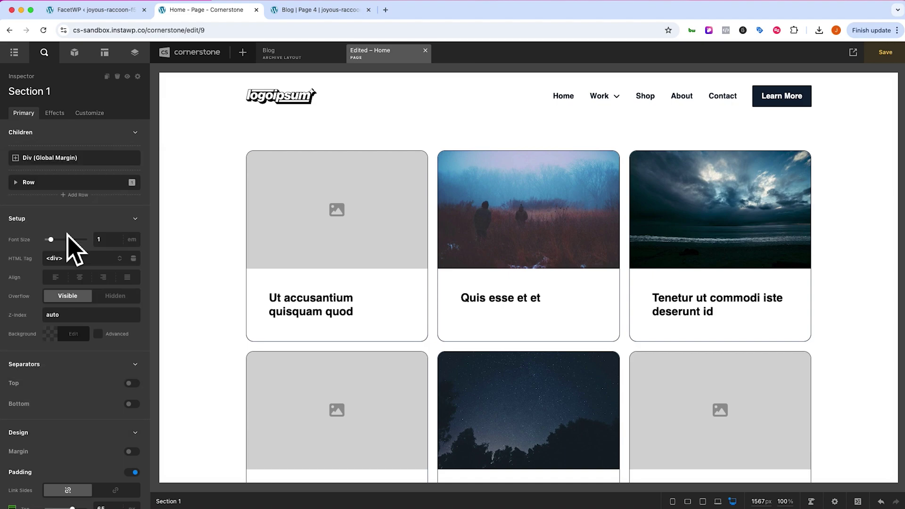
click(333, 203)
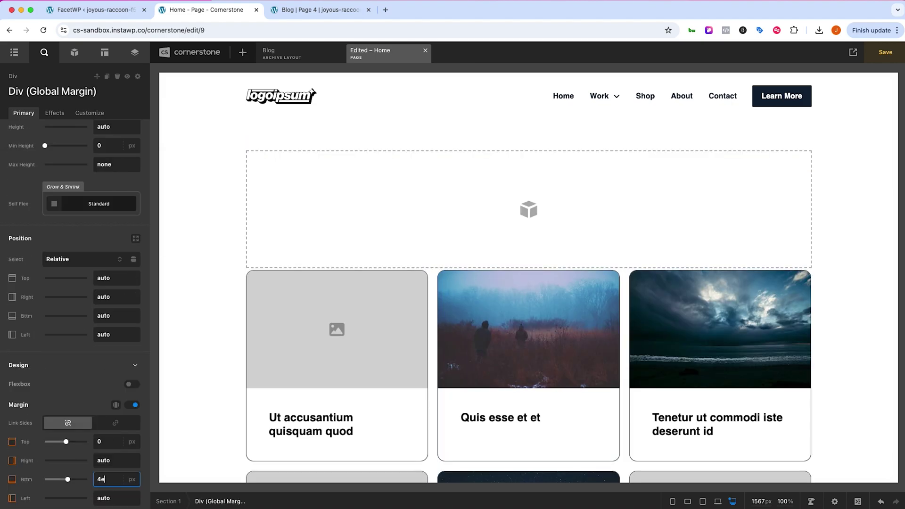
click(74, 53)
text(raw)
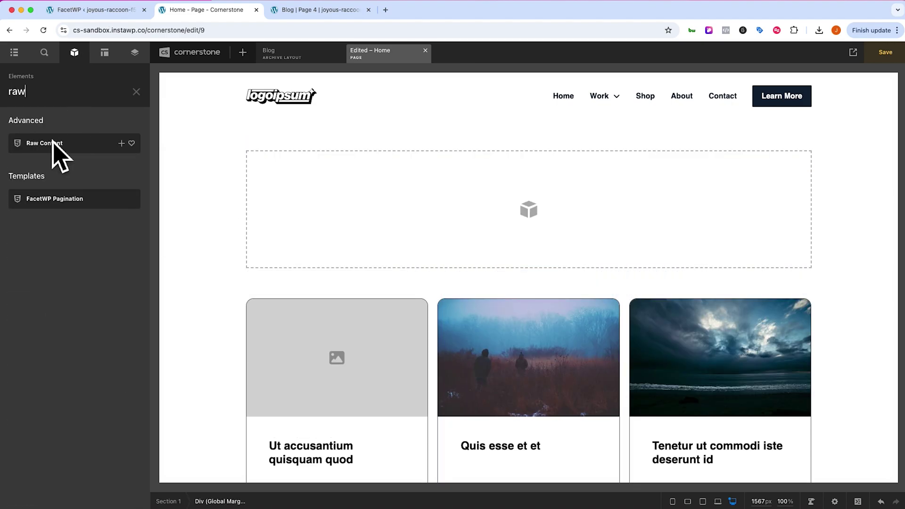
drag(52, 143, 366, 236)
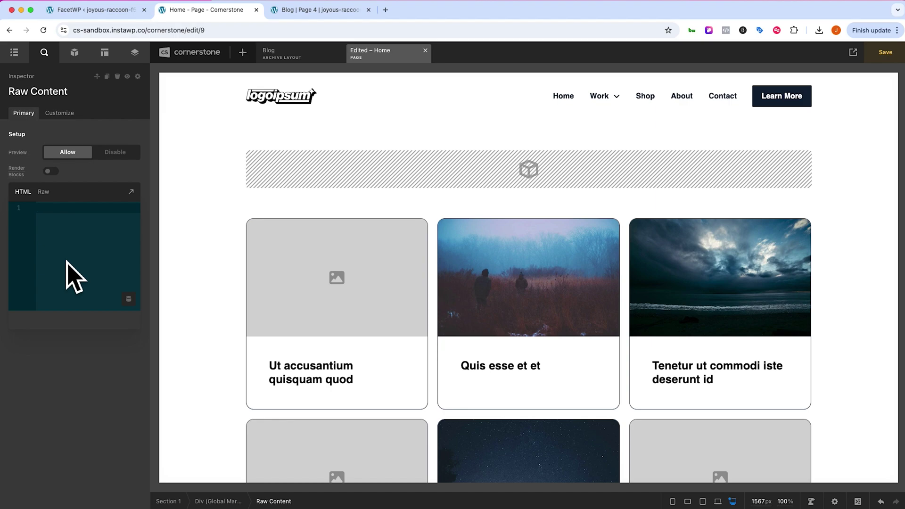
text([facetwp facet="categories"])
Add a Global Margin Div below the grid with a 4em top margin.
scroll(198, 406, down, 8)
click(198, 406)
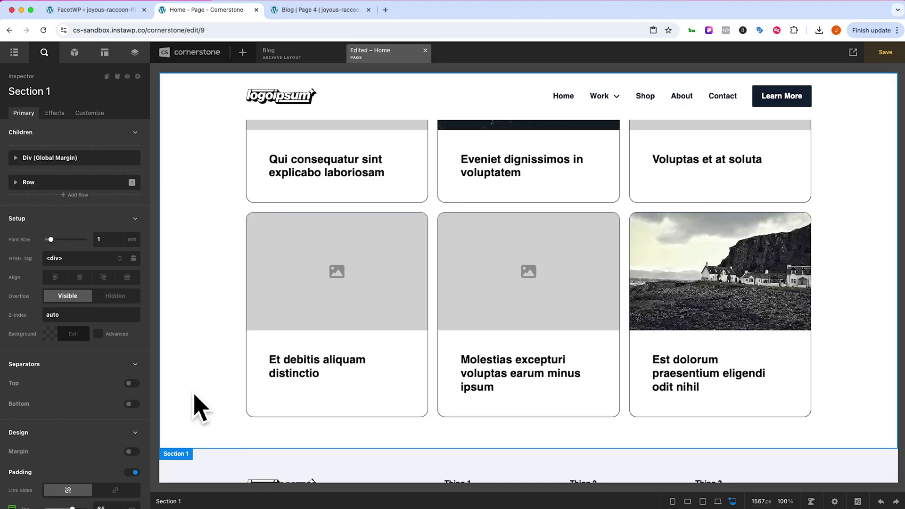
click(83, 197)
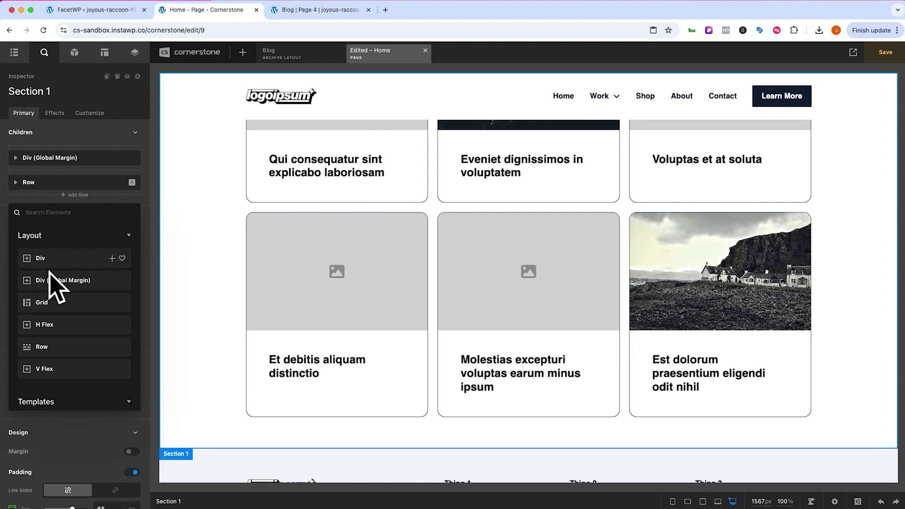
click(71, 281)
scroll(330, 368, down, 4)
click(375, 325)
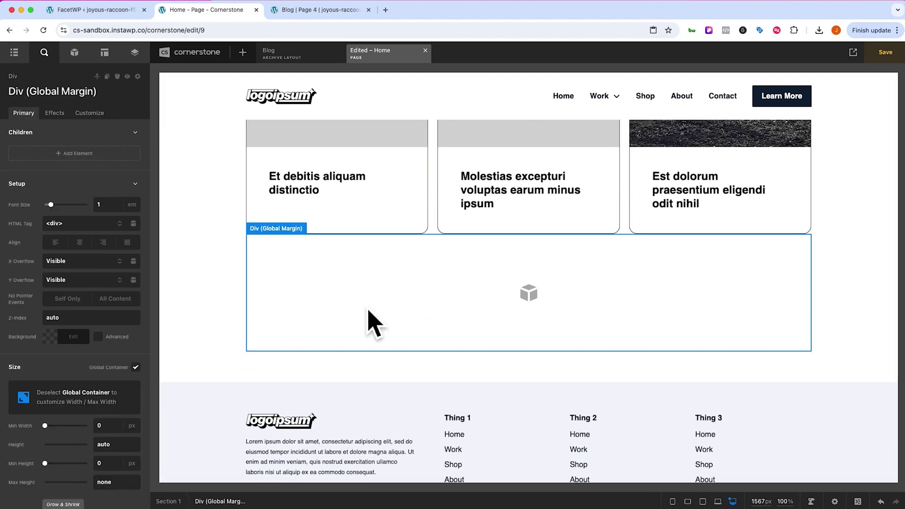
scroll(90, 316, down, 10)
click(99, 372)
text(4)
click(284, 309)
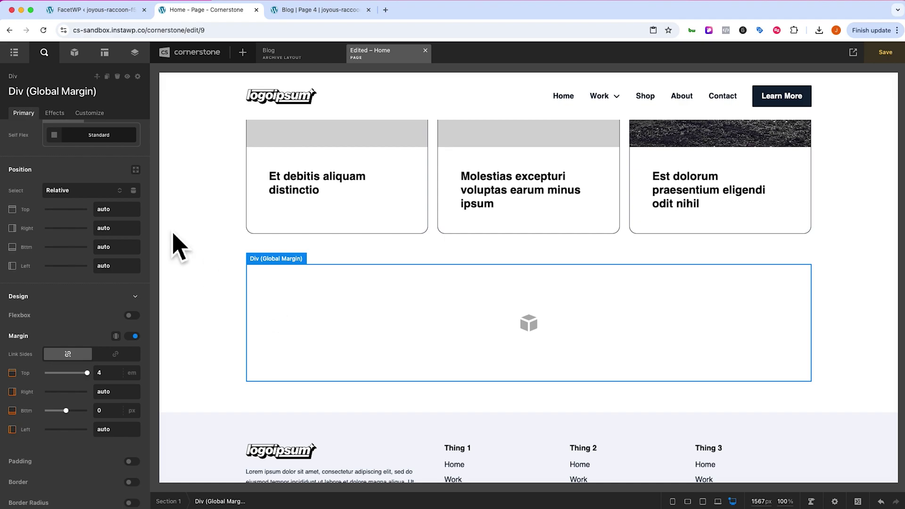
Place a Raw Content element in the lower div holding the pagination shortcode.
click(80, 57)
text(raw)
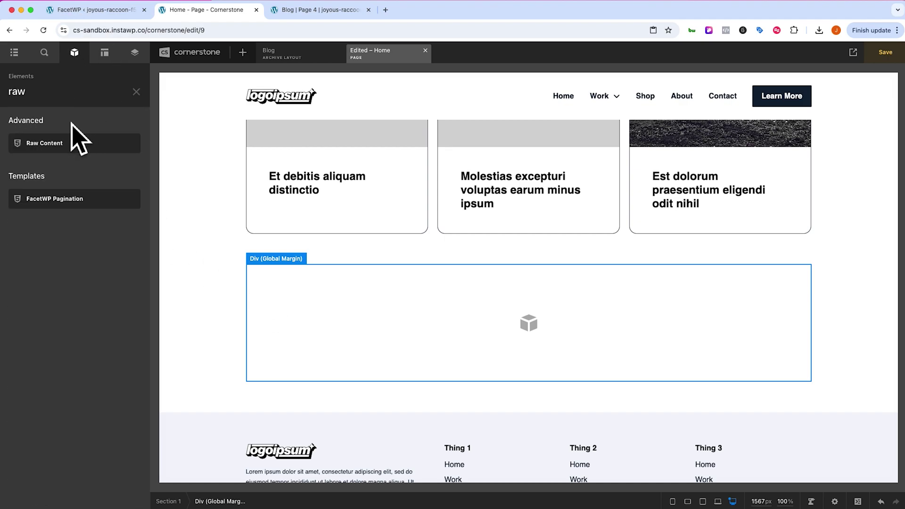
drag(71, 142, 335, 368)
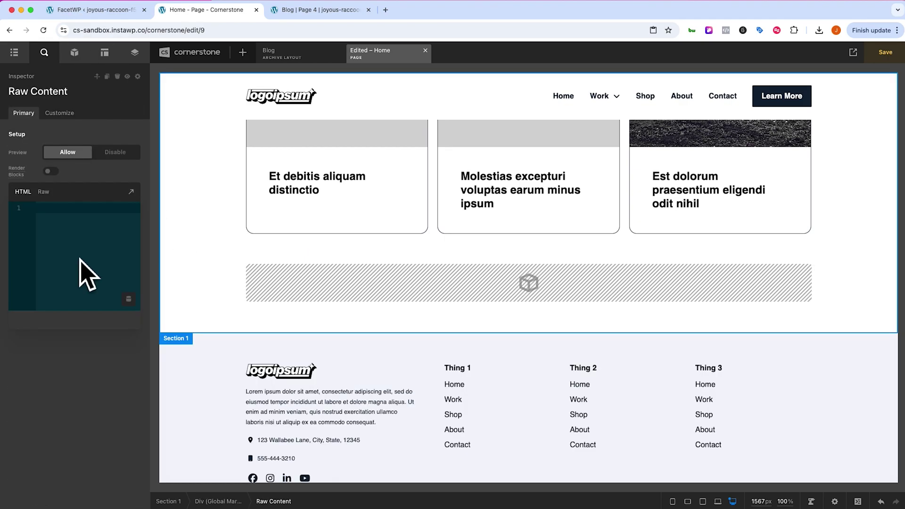
text([facetwp facet="pagination"])
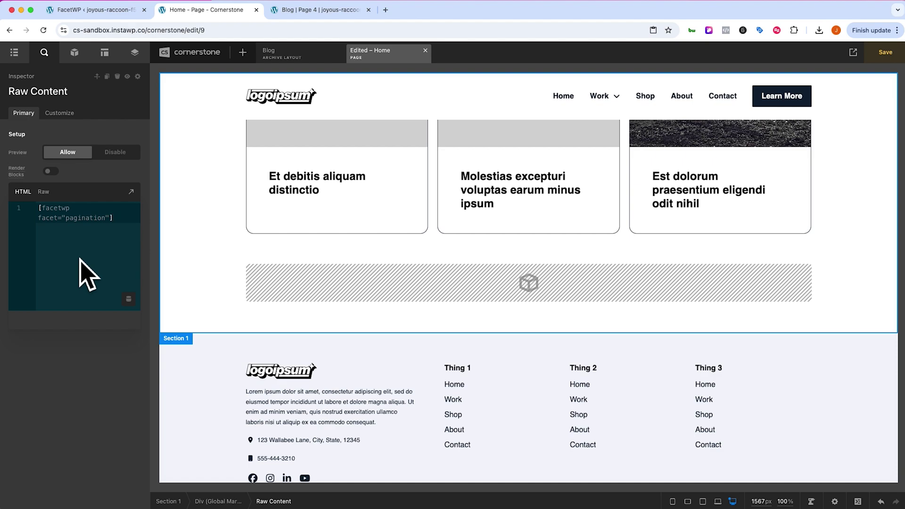
Verify the row's facetwp-template class and post_type=post&facetwp=true query, then save the Home page.
scroll(300, 278, down, 1)
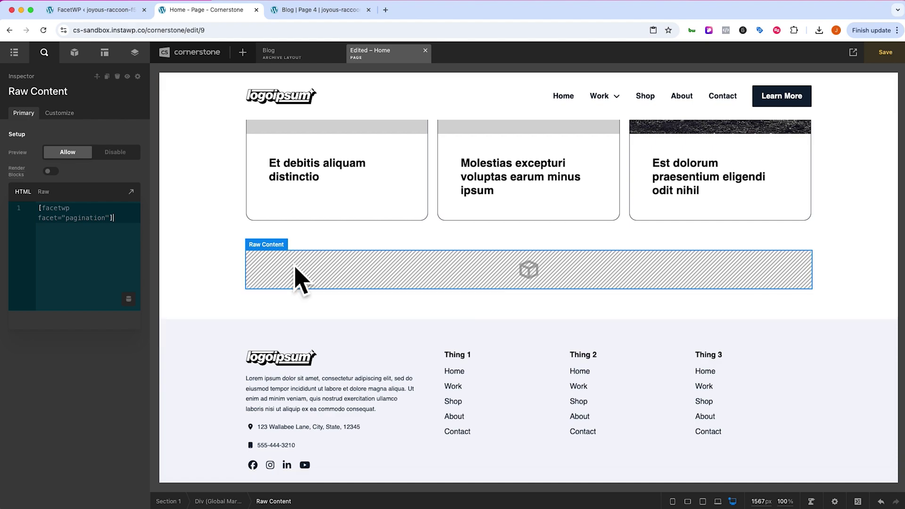
click(440, 232)
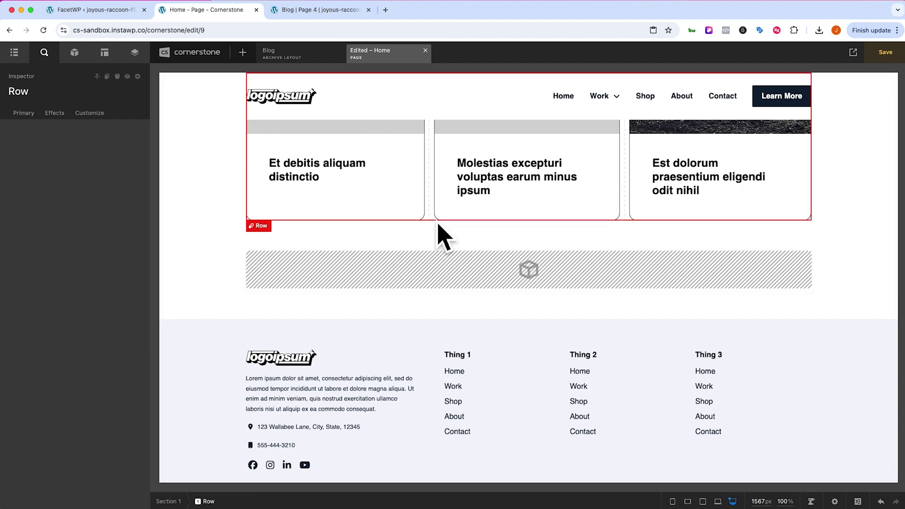
click(94, 114)
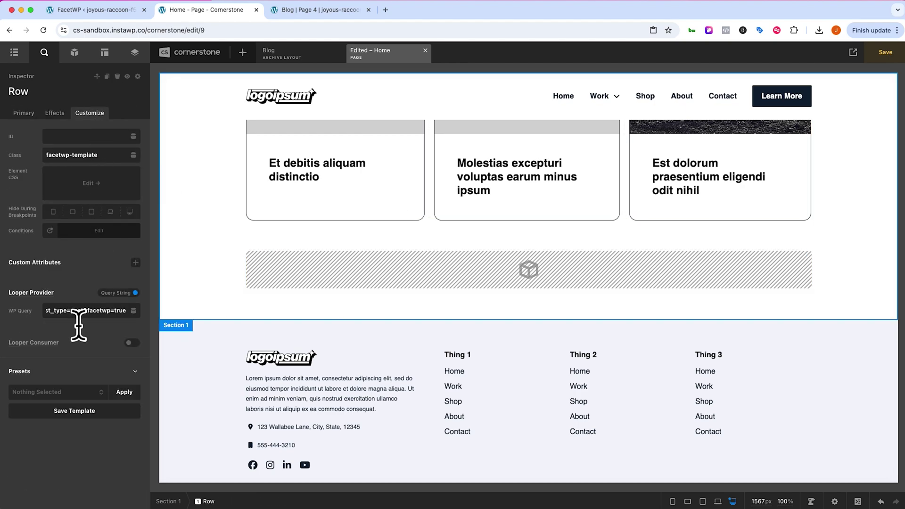
click(126, 313)
click(77, 156)
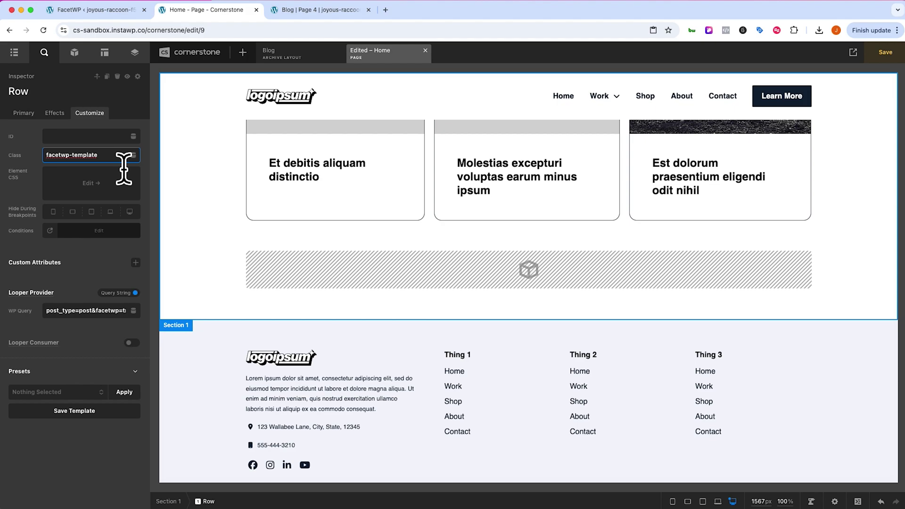
click(205, 144)
key(super+s)
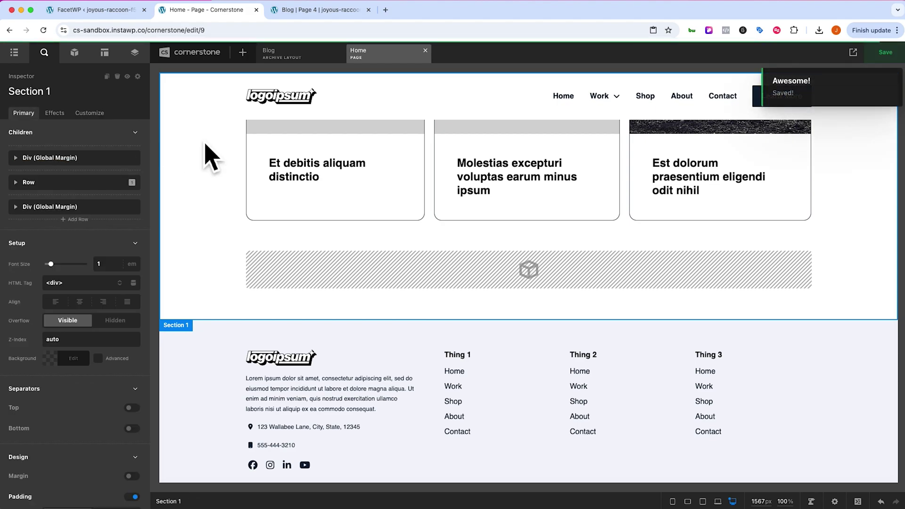
Open the live home page and filter the post grid by Category G, then by Category A.
click(853, 53)
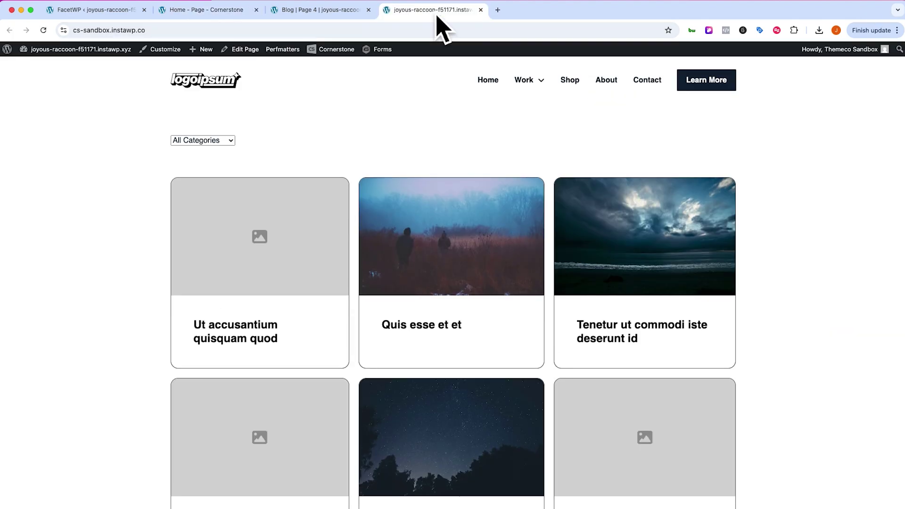
scroll(405, 191, down, 12)
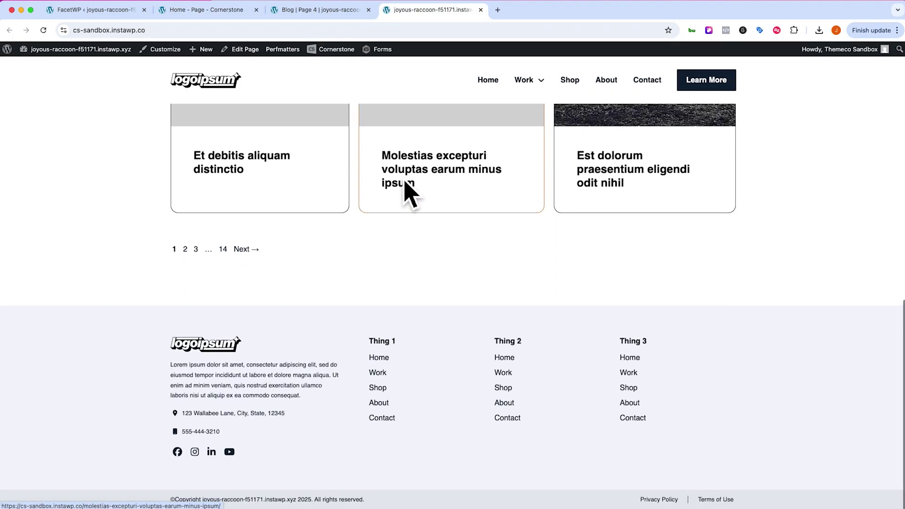
scroll(405, 191, up, 12)
click(226, 140)
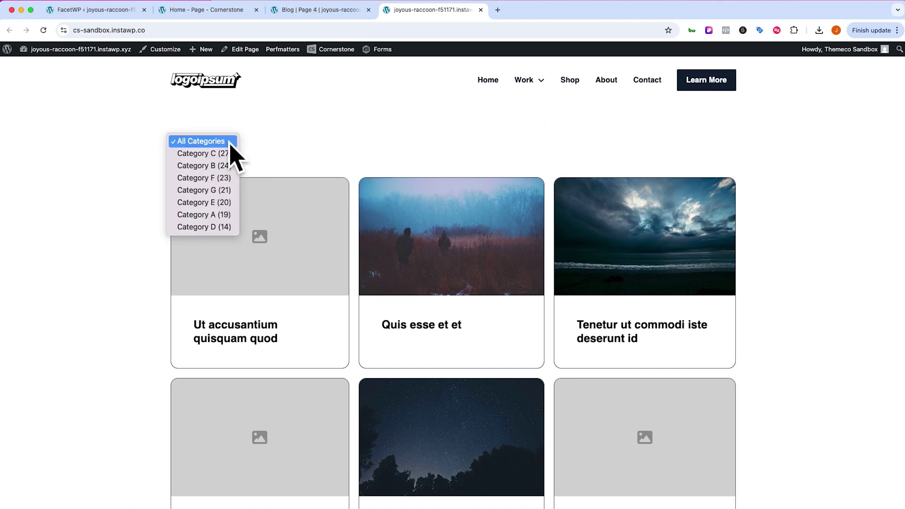
click(214, 191)
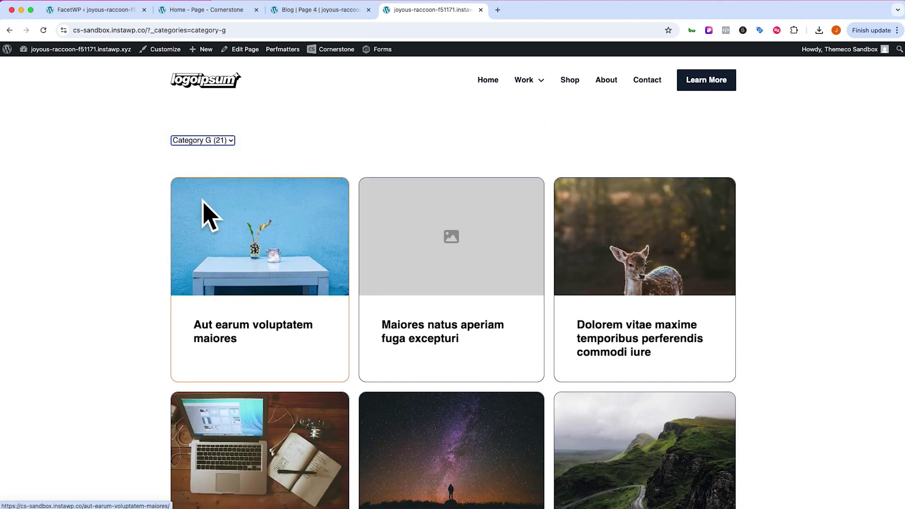
click(229, 141)
click(213, 171)
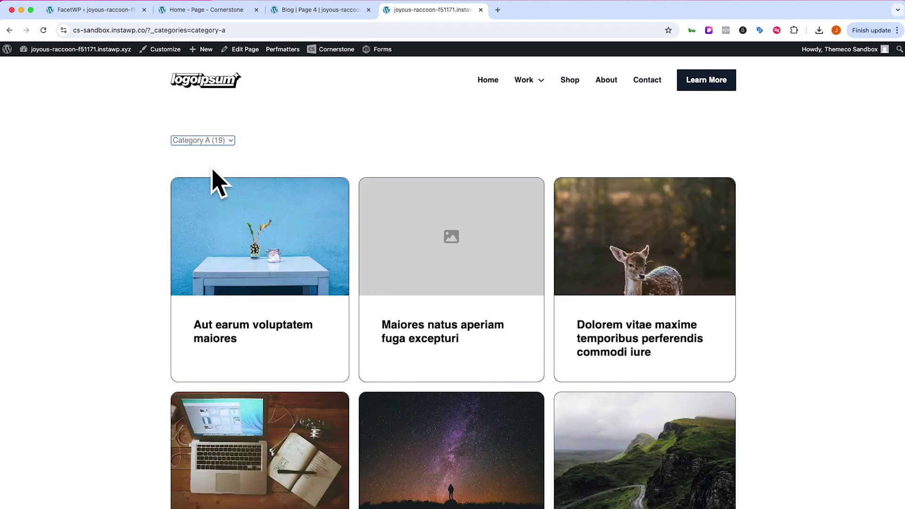
Page through the Category A results to pages 2 and 3, then back to 2.
scroll(218, 183, down, 10)
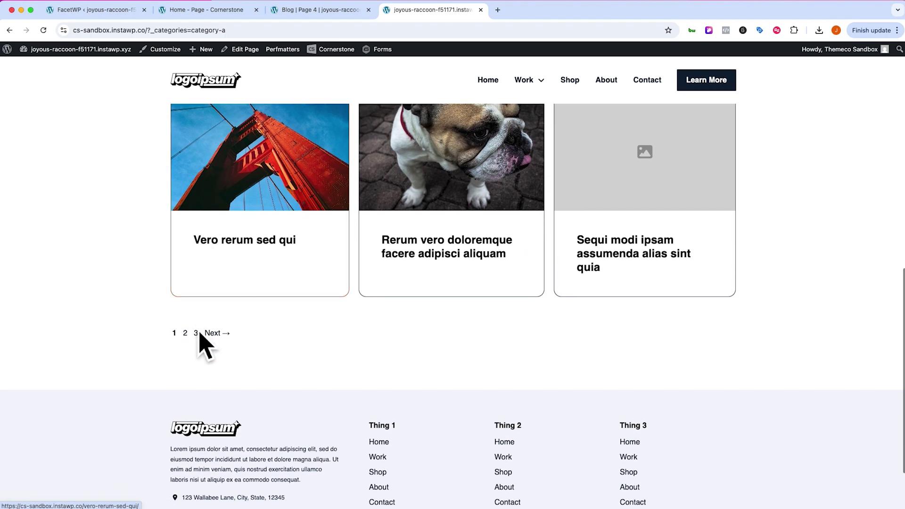
click(186, 333)
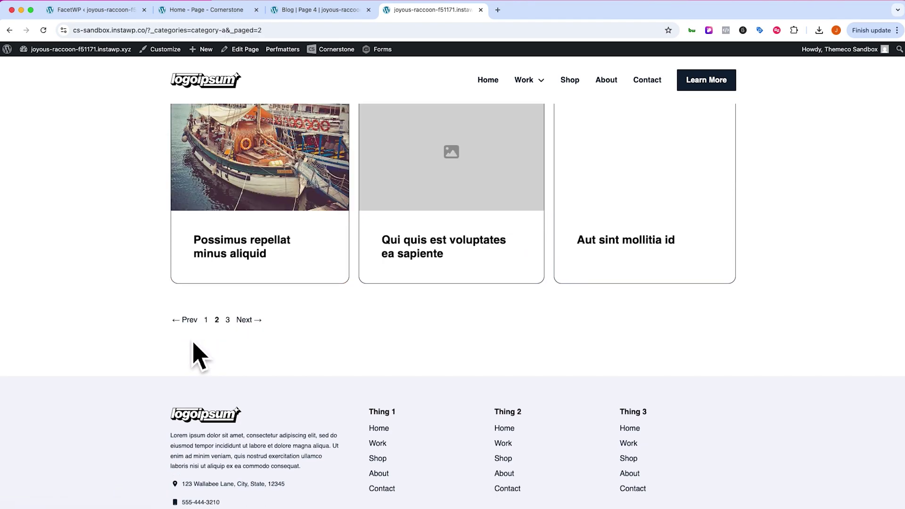
click(230, 325)
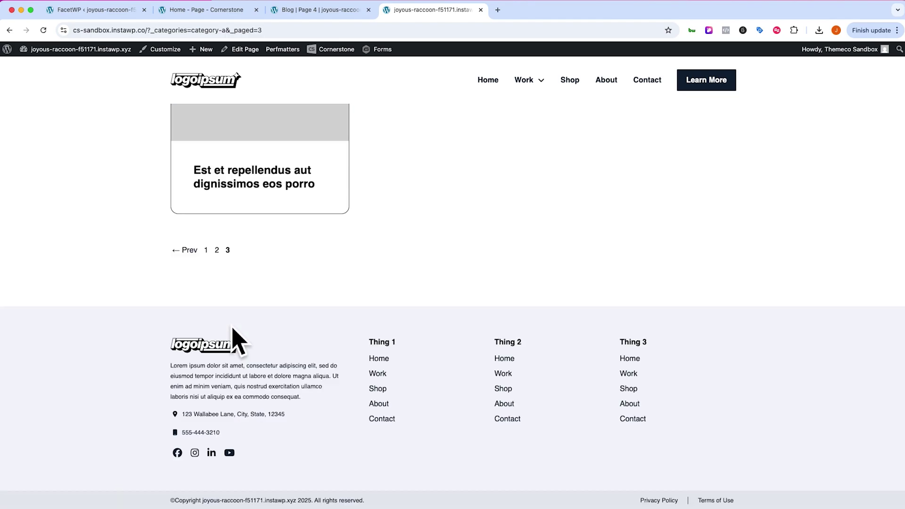
click(217, 250)
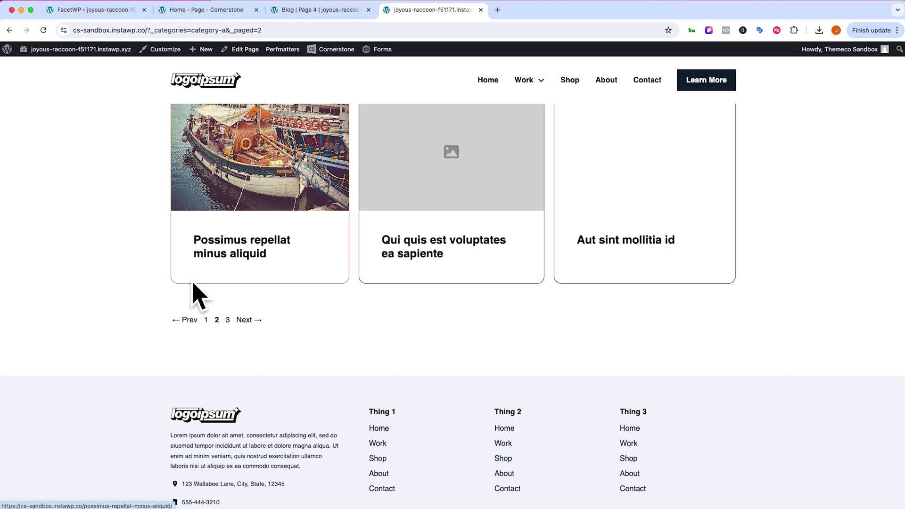
scroll(197, 294, up, 10)
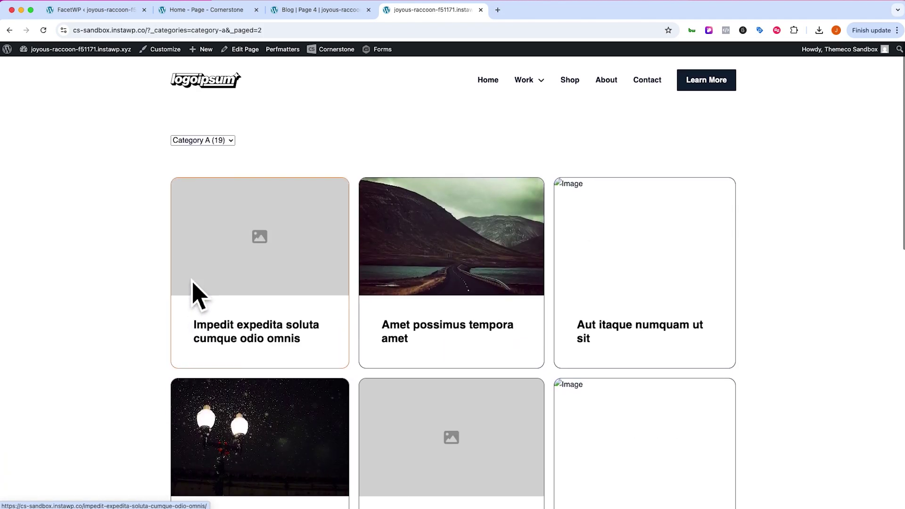